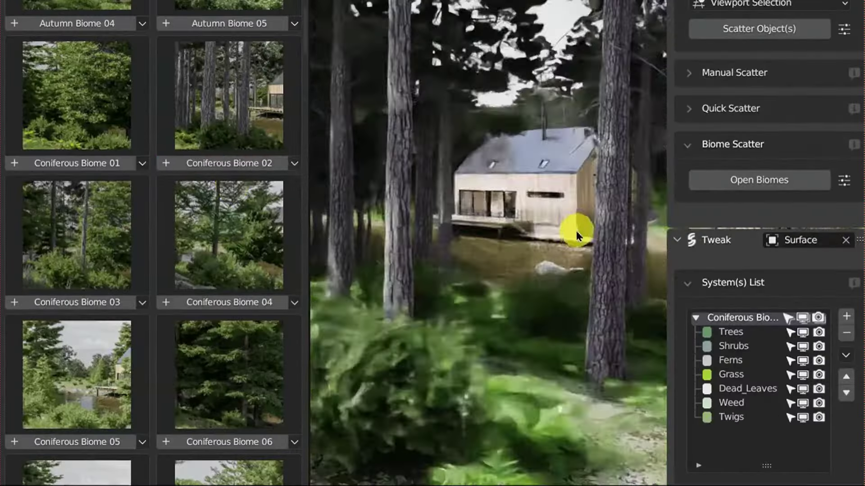
# Replace the coniferous biome with Deciduous Biome 05, then swap that for Flowers Biome 02.
pyautogui.click(847, 171)
pyautogui.scroll(-15, 257, 386)
pyautogui.click(217, 390)
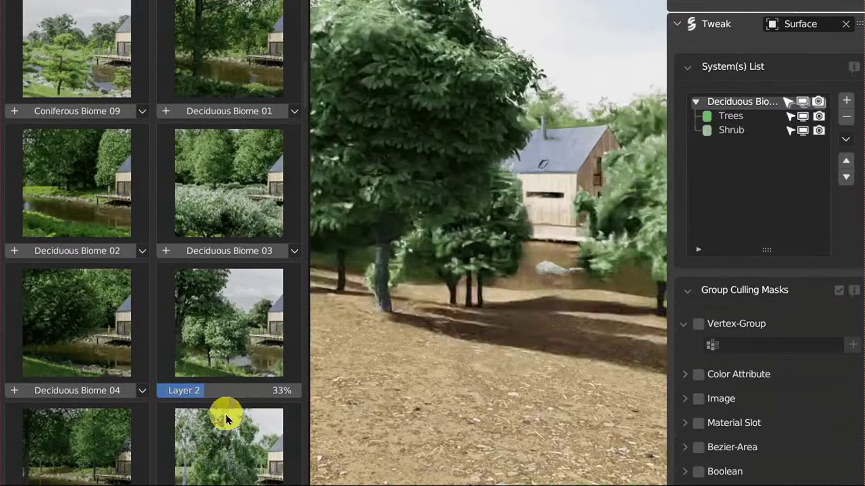
pyautogui.click(847, 118)
pyautogui.scroll(-20, 203, 110)
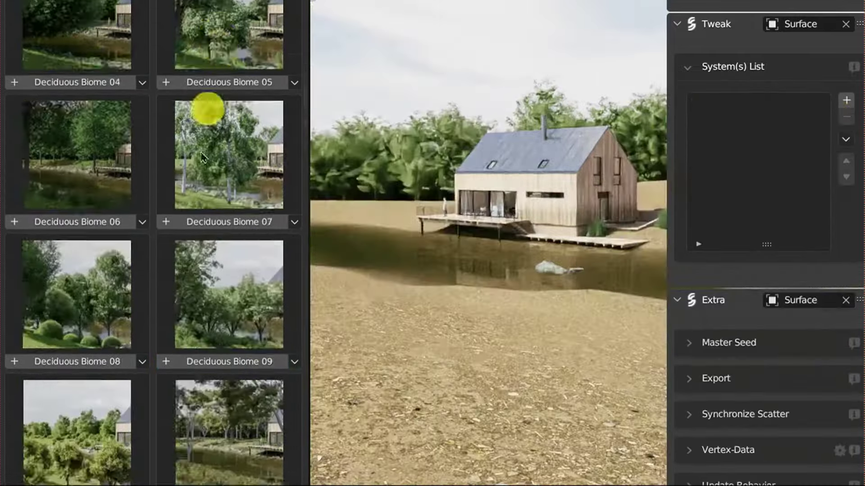
pyautogui.click(115, 151)
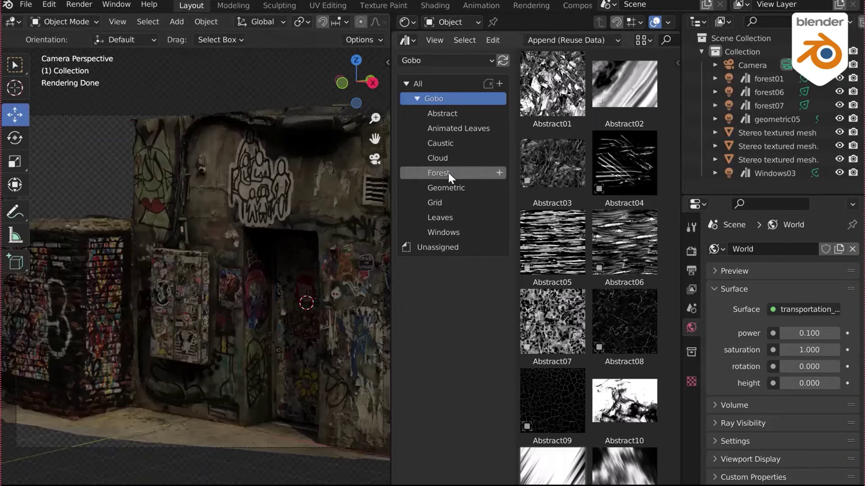
# Add the forest06 gobo spot light from the Forest catalog and rotate it to aim its shadows.
pyautogui.click(447, 172)
pyautogui.moveTo(622, 239); pyautogui.dragTo(174, 476)
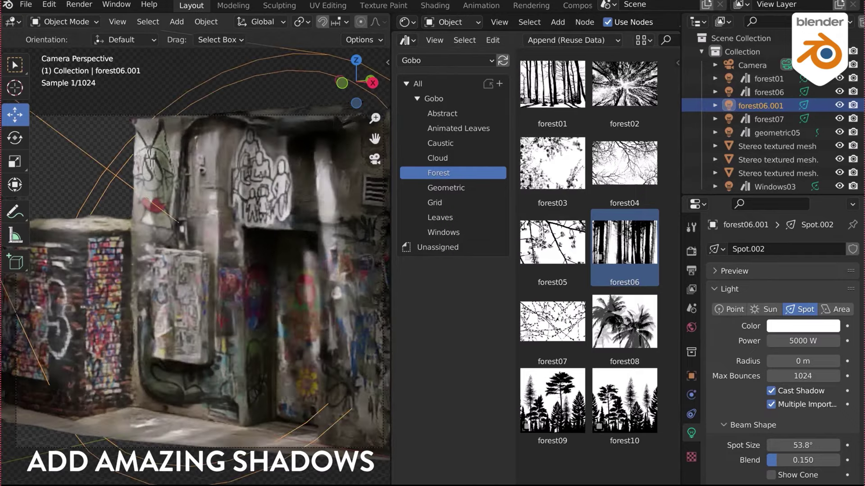
pyautogui.press('r')
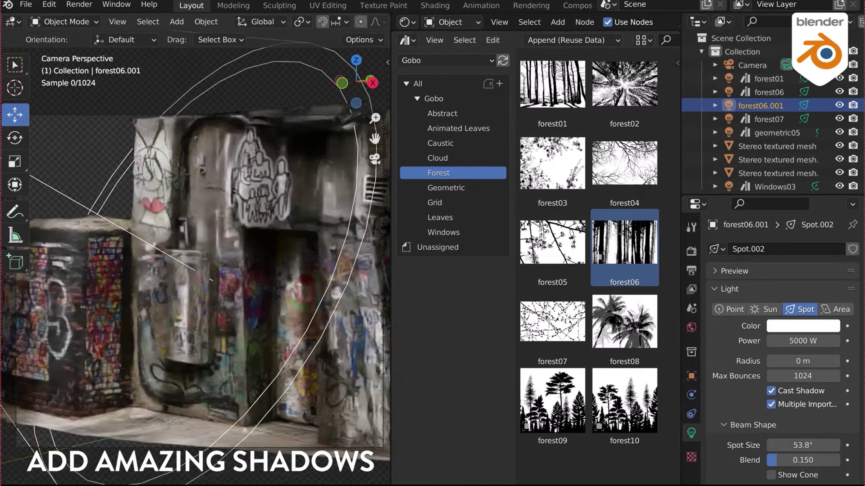
pyautogui.click(210, 279)
# Set the light radius to 0.1 m, tint it warm cream, and view through the scene camera.
pyautogui.click(801, 361)
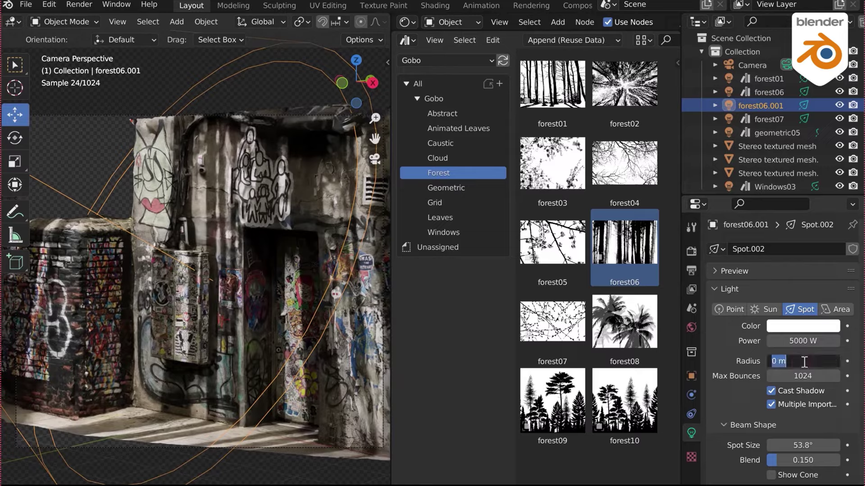
pyautogui.write('0')
pyautogui.press('Return')
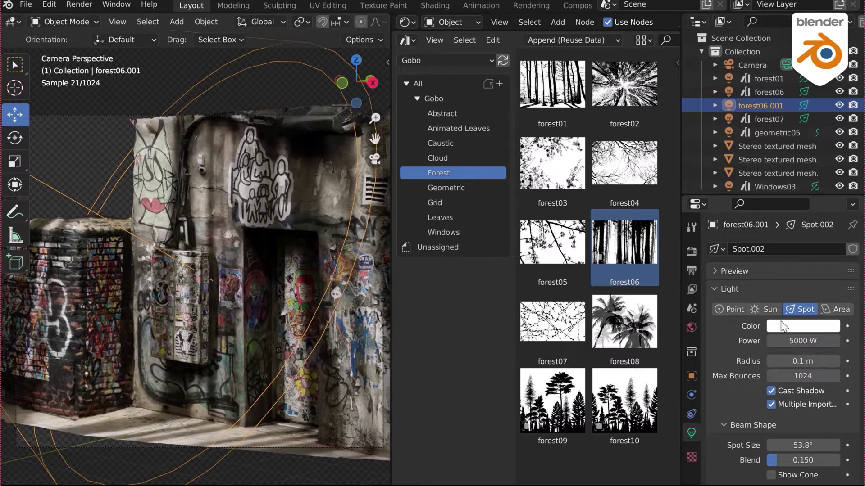
pyautogui.click(780, 321)
pyautogui.click(763, 202)
pyautogui.hotkey('ctrl', 'space')
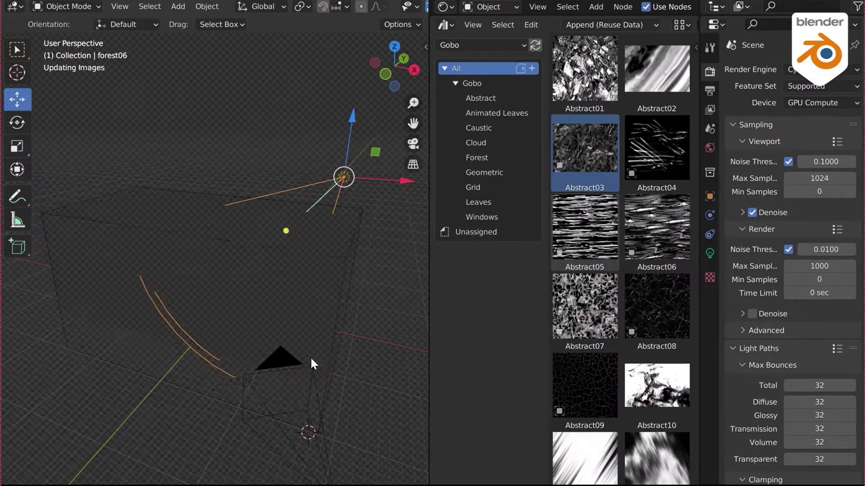
pyautogui.moveTo(311, 363); pyautogui.dragTo(305, 338, button='middle')
pyautogui.press('KP_0')
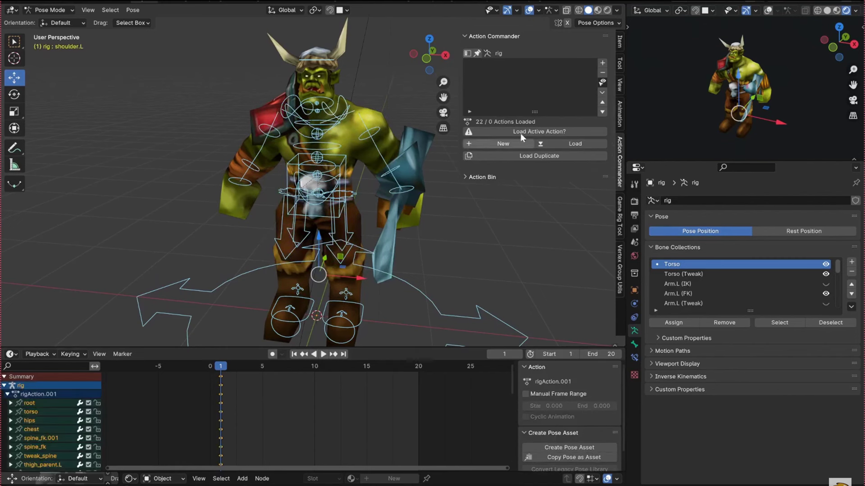
# Rename the first action and name a new action 'Stand'.
pyautogui.doubleClick(525, 64)
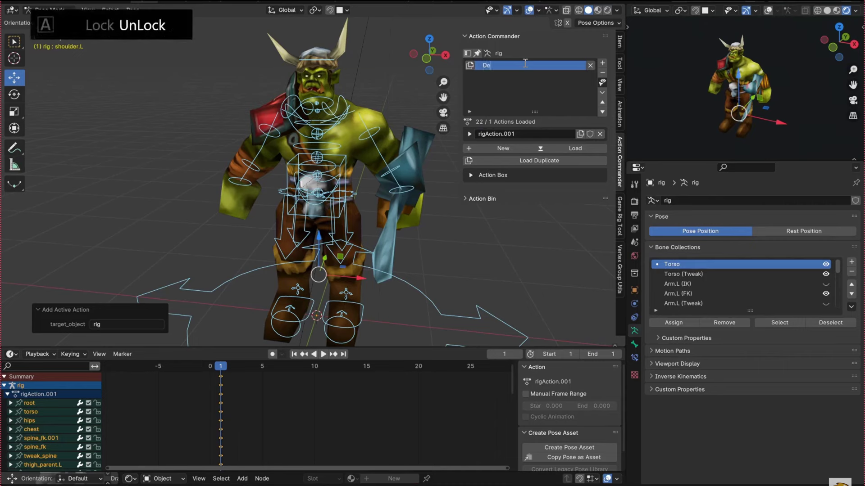
pyautogui.doubleClick(589, 80)
pyautogui.write('Stand')
pyautogui.press('Return')
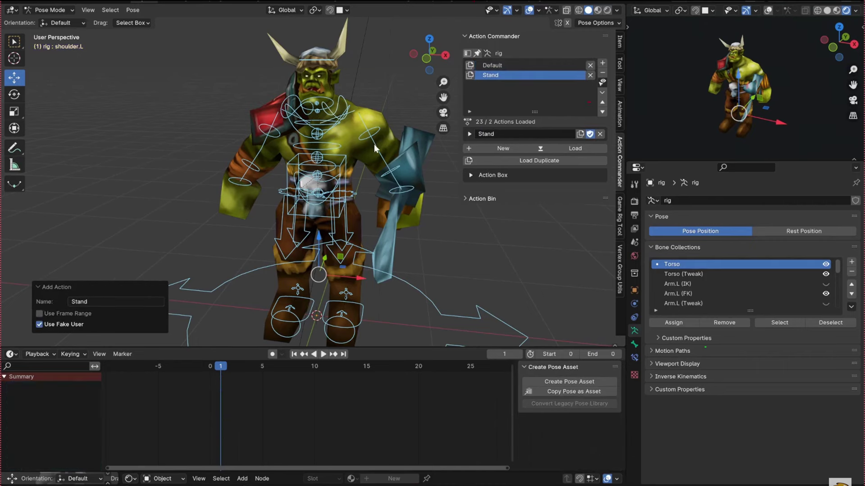
# Keyframe all bones at frame 1 and around frame 25, then start playback.
pyautogui.press('i')
pyautogui.moveTo(401, 418); pyautogui.dragTo(470, 418)
pyautogui.press('k')
pyautogui.click(404, 235)
pyautogui.press('space')
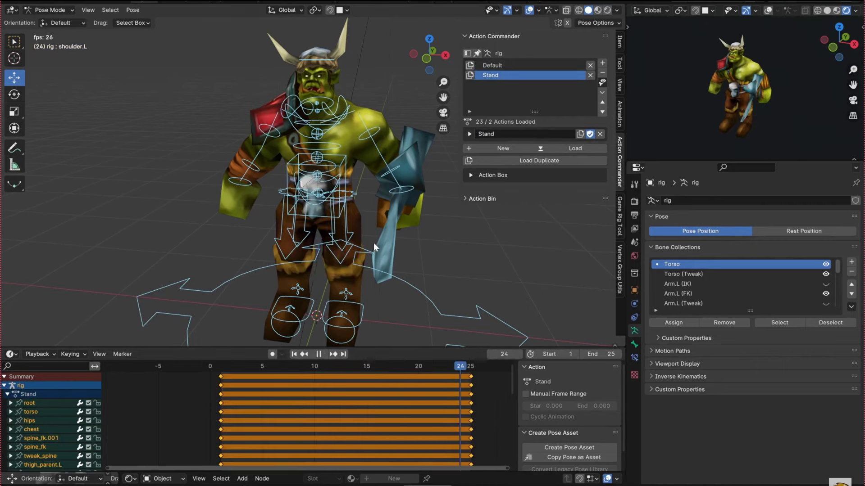
# Rotate the torso and the upper_arm_fk.L bone to pose the orc around frame 15.
pyautogui.click(318, 189)
pyautogui.press('r')
pyautogui.click(369, 244)
pyautogui.moveTo(369, 244); pyautogui.dragTo(255, 160, button='middle')
pyautogui.click(356, 157)
pyautogui.press('space')
pyautogui.press('r')
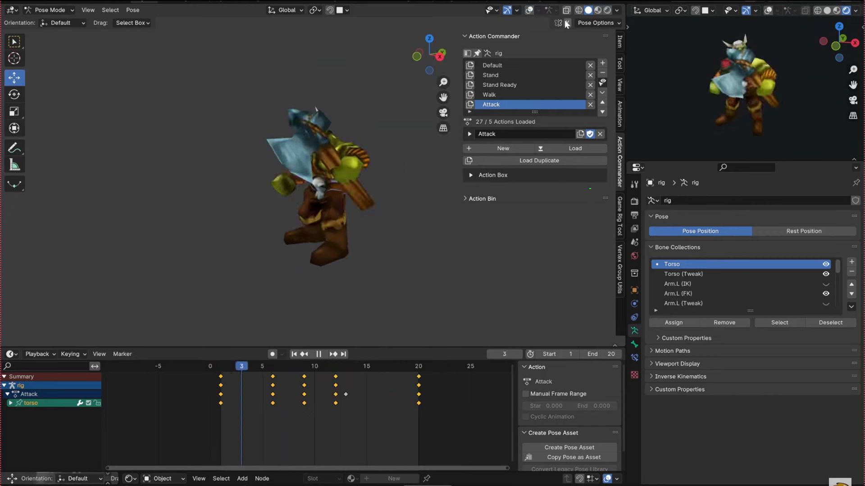
pyautogui.click(529, 10)
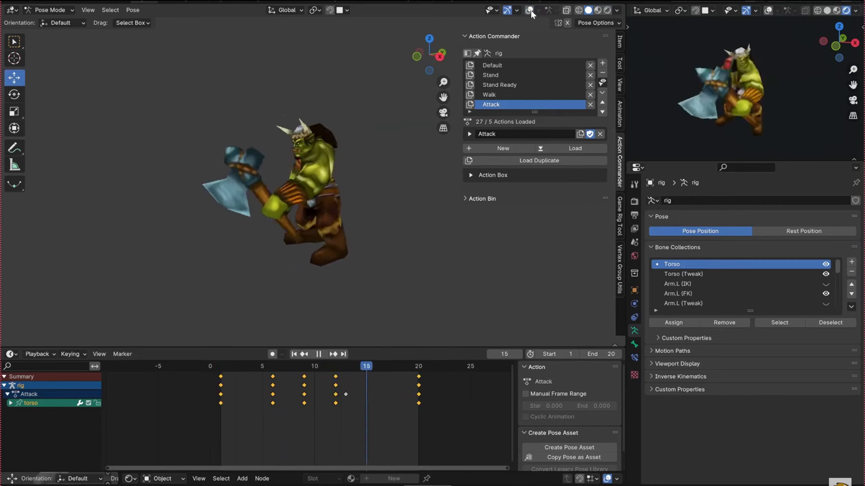
pyautogui.click(529, 10)
# Preview the Stand, Stand Ready, Walk and Attack actions, ending on Stand.
pyautogui.click(503, 74)
pyautogui.click(505, 86)
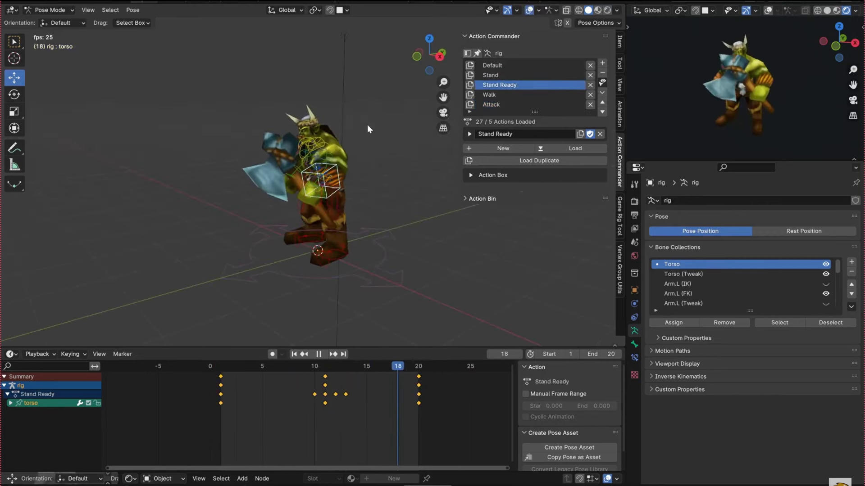
pyautogui.click(504, 94)
pyautogui.click(505, 104)
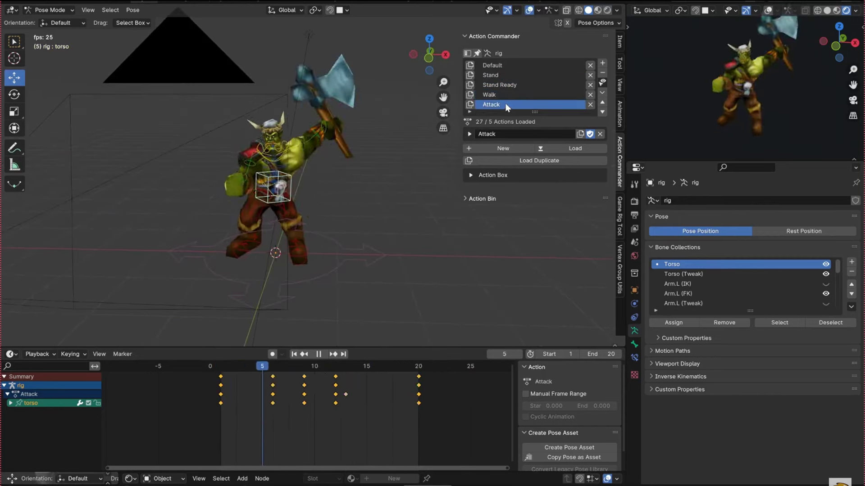
pyautogui.click(500, 87)
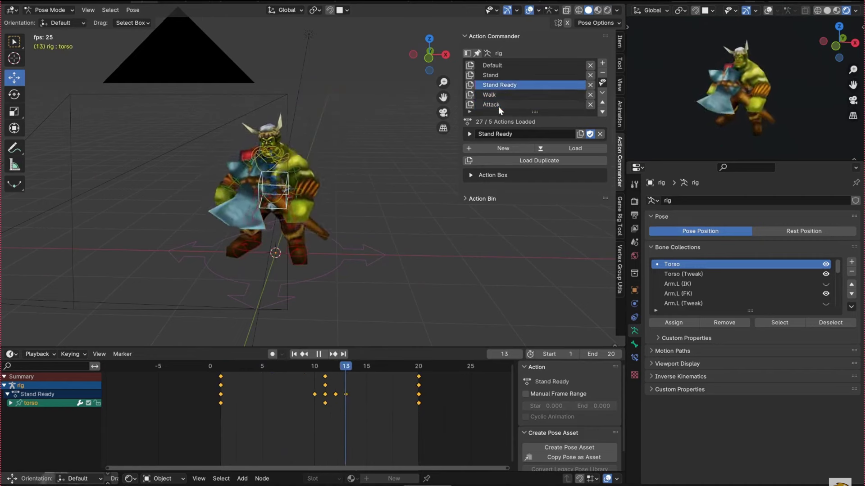
pyautogui.click(498, 106)
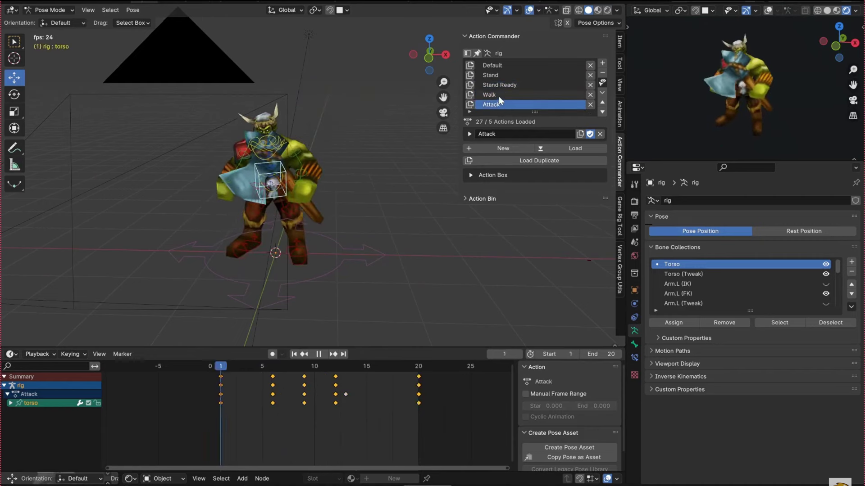
pyautogui.click(498, 95)
pyautogui.moveTo(383, 188); pyautogui.dragTo(434, 192, button='middle')
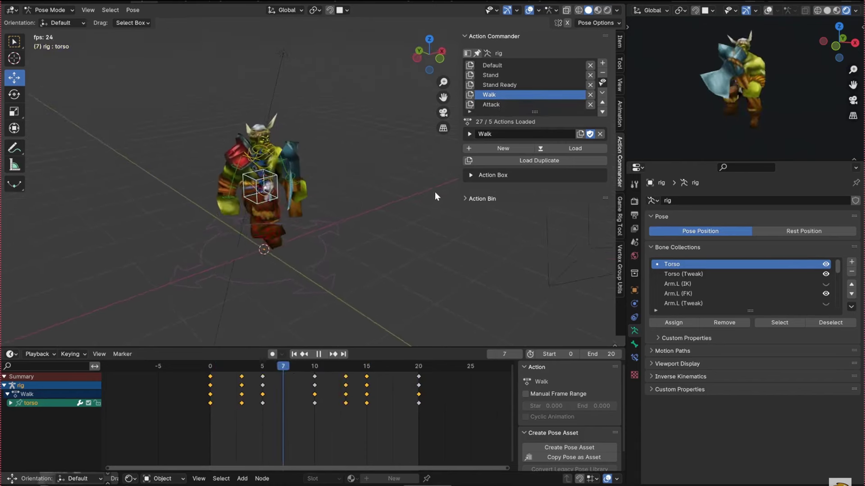
pyautogui.press('space')
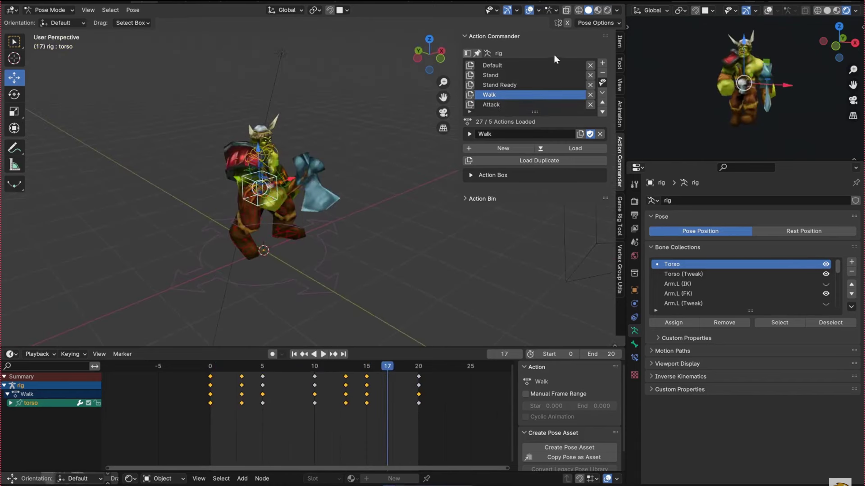
pyautogui.click(538, 74)
pyautogui.moveTo(383, 148); pyautogui.dragTo(405, 206, button='middle')
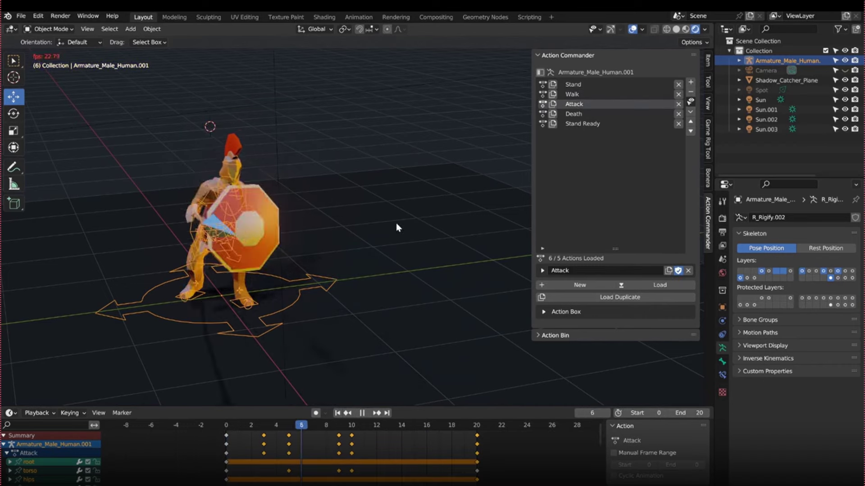
# Preview the warrior's Walk, Death and Stand Ready actions, ending on Walk.
pyautogui.click(580, 94)
pyautogui.click(581, 113)
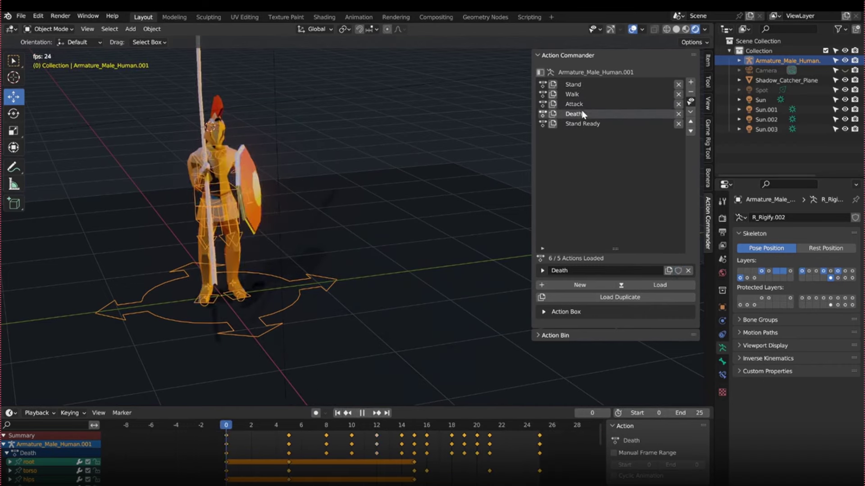
pyautogui.click(586, 124)
pyautogui.click(585, 93)
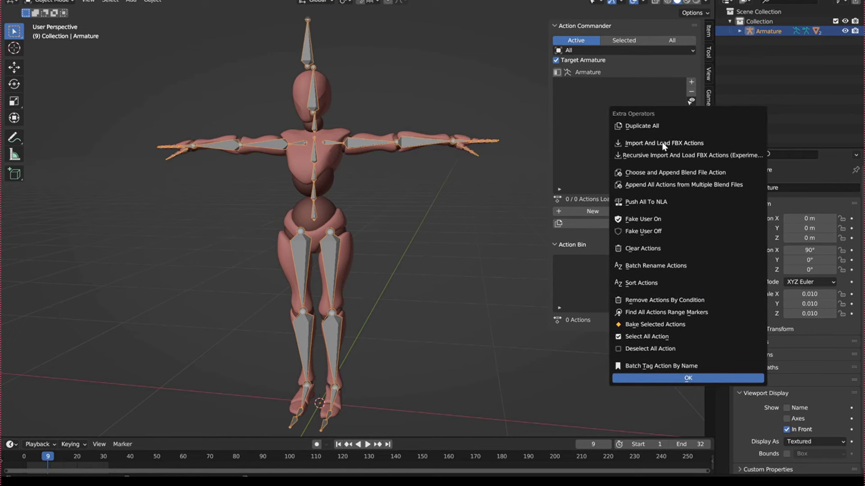
# Import all six FBX files as actions named after their file names.
pyautogui.click(664, 144)
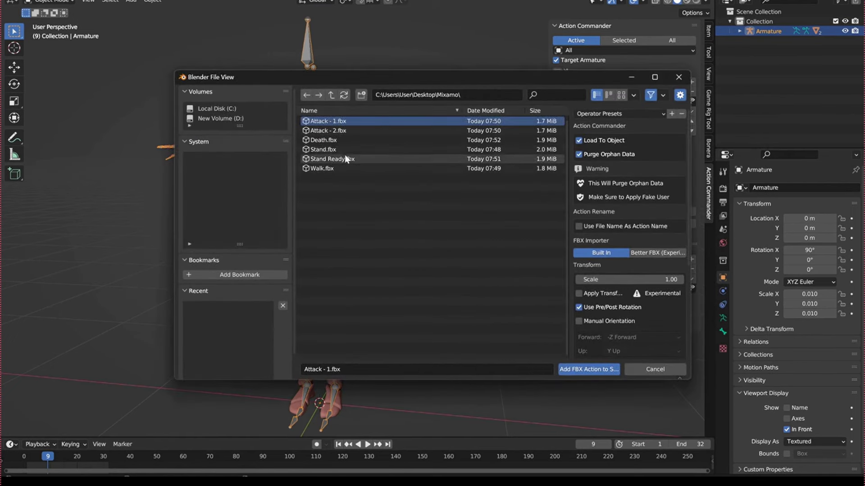
pyautogui.keyDown('shift'); pyautogui.click(341, 167); pyautogui.keyUp('shift')
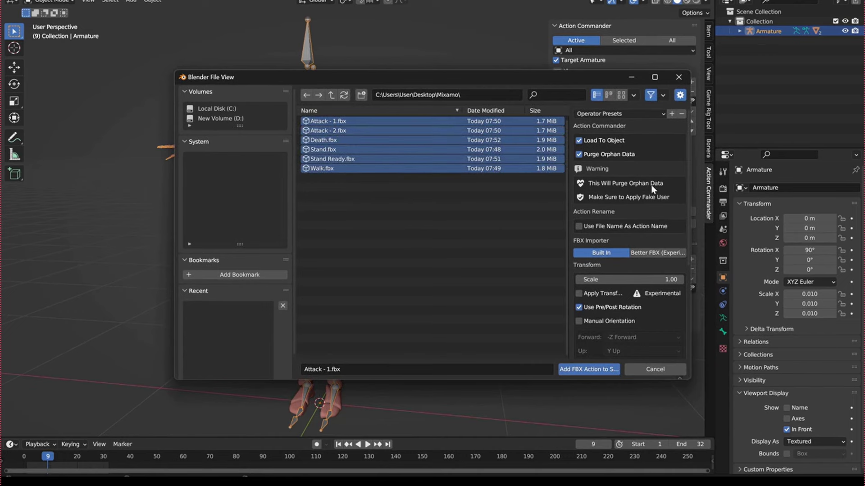
pyautogui.click(619, 226)
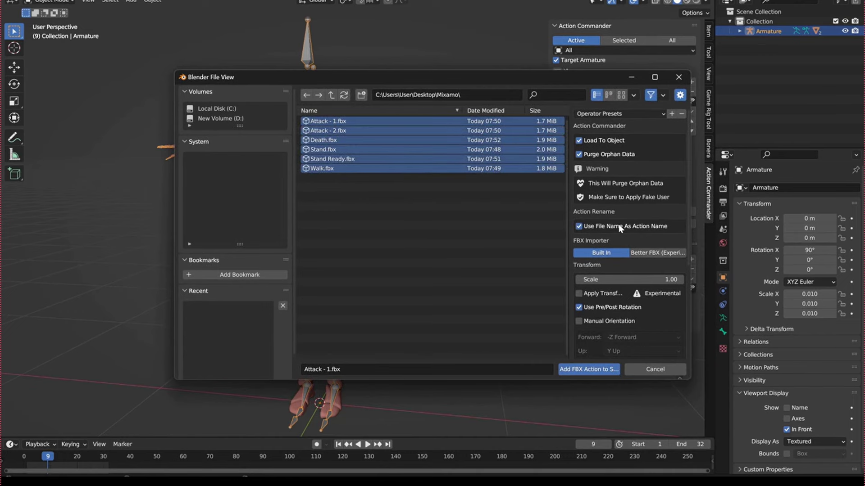
pyautogui.click(599, 370)
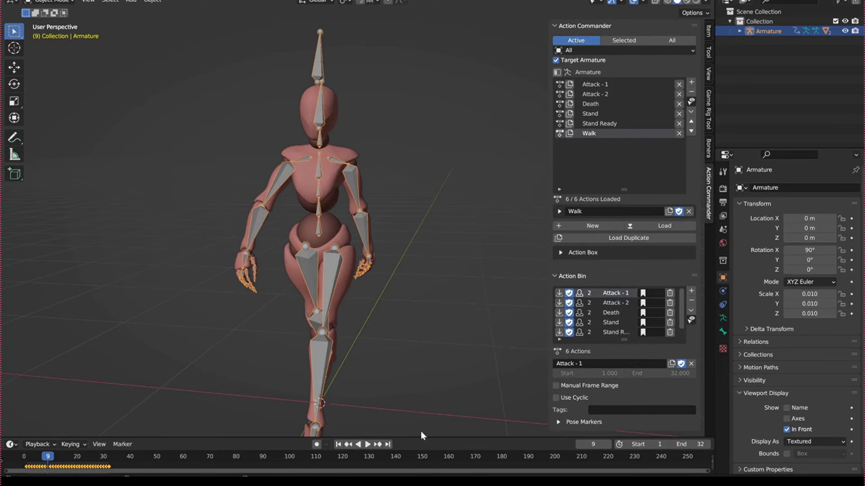
# Play back Attack - 1, Attack - 2, Death, Stand, Stand Ready and Walk in turn.
pyautogui.moveTo(421, 432); pyautogui.dragTo(428, 415)
pyautogui.press('space')
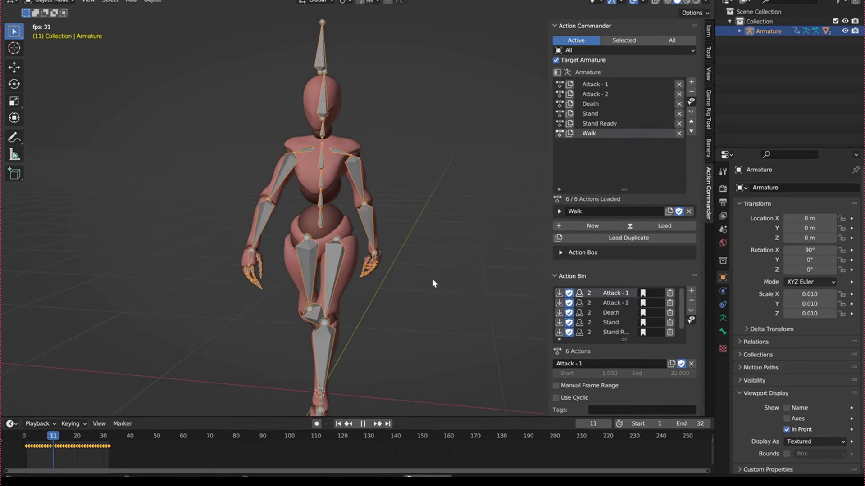
pyautogui.click(594, 86)
pyautogui.click(597, 95)
pyautogui.click(599, 105)
pyautogui.click(599, 112)
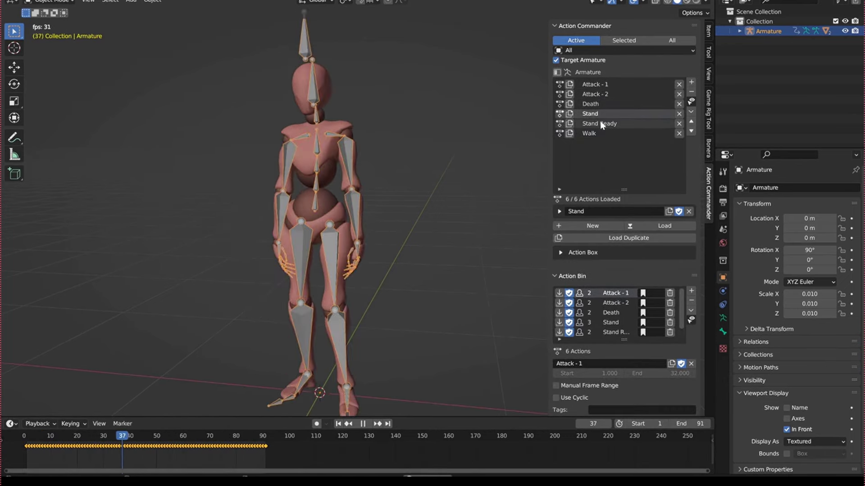
pyautogui.click(600, 122)
pyautogui.click(602, 131)
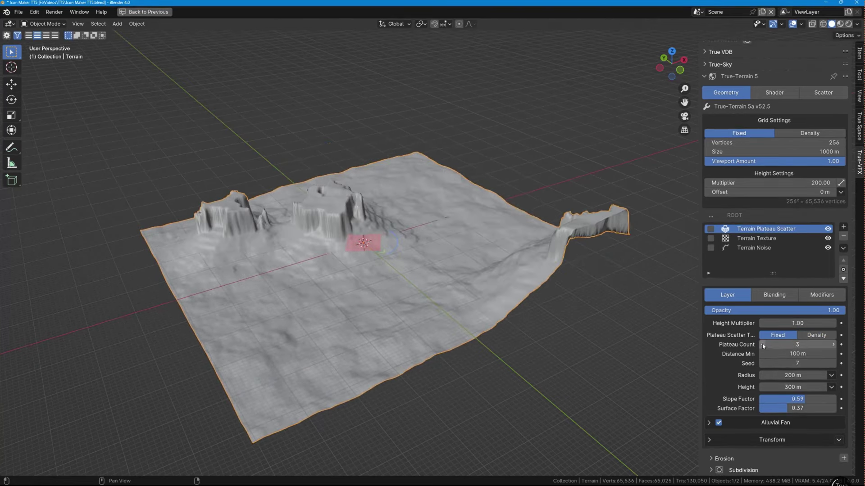
# Set plateau radius to 400 m, raise variance, lower slope factor, and expand Alluvial Fan and Terracing.
pyautogui.write('00')
pyautogui.press('Return')
pyautogui.click(832, 375)
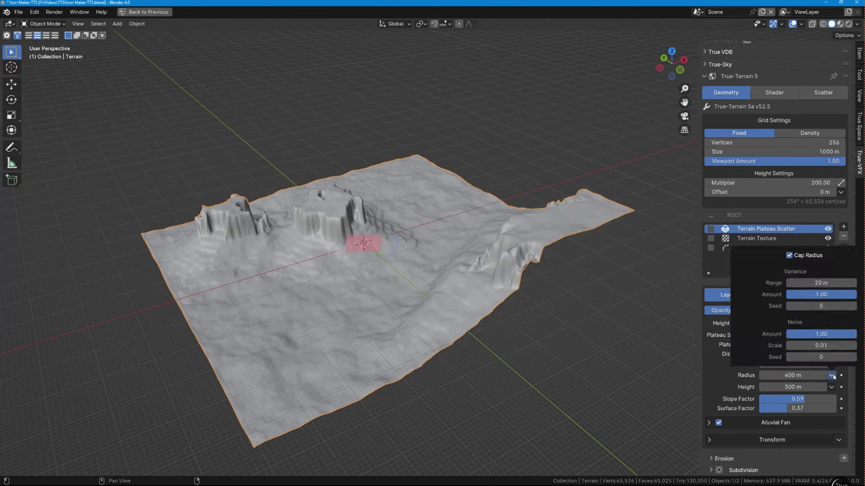
pyautogui.moveTo(815, 295); pyautogui.dragTo(838, 283)
pyautogui.moveTo(797, 399)
pyautogui.mouseDown()
pyautogui.moveTo(774, 399)
pyautogui.moveTo(806, 408)
pyautogui.moveTo(780, 386)
pyautogui.moveTo(784, 397)
pyautogui.mouseUp()
pyautogui.click(708, 423)
pyautogui.click(711, 420)
pyautogui.scroll(-2, 711, 406)
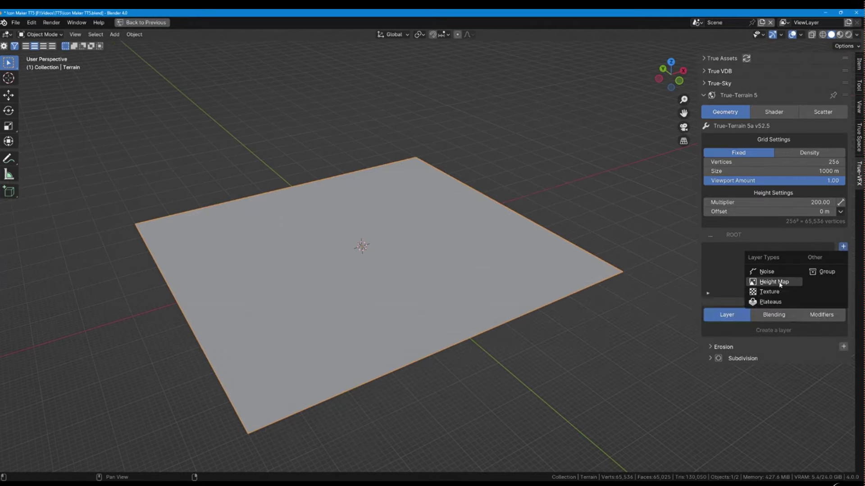
# Add a heightmap image layer and try alien, Canyons 03, eroded and Grassland Rocky 001 maps.
pyautogui.click(774, 282)
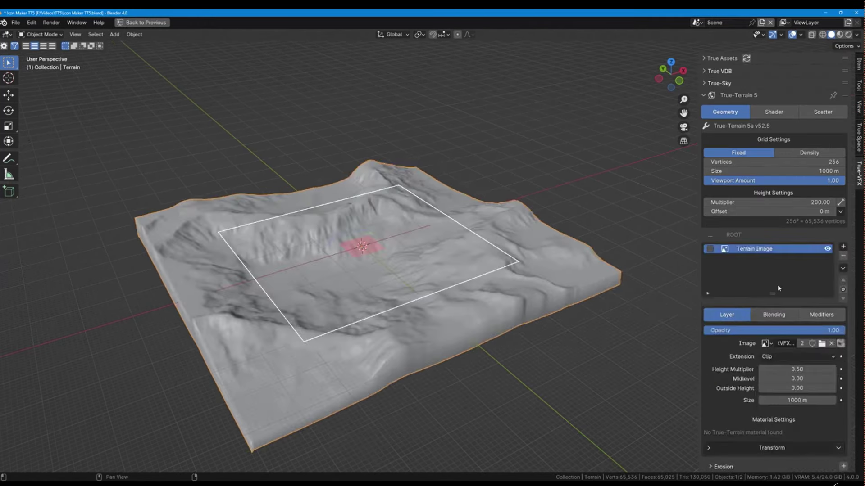
pyautogui.click(767, 344)
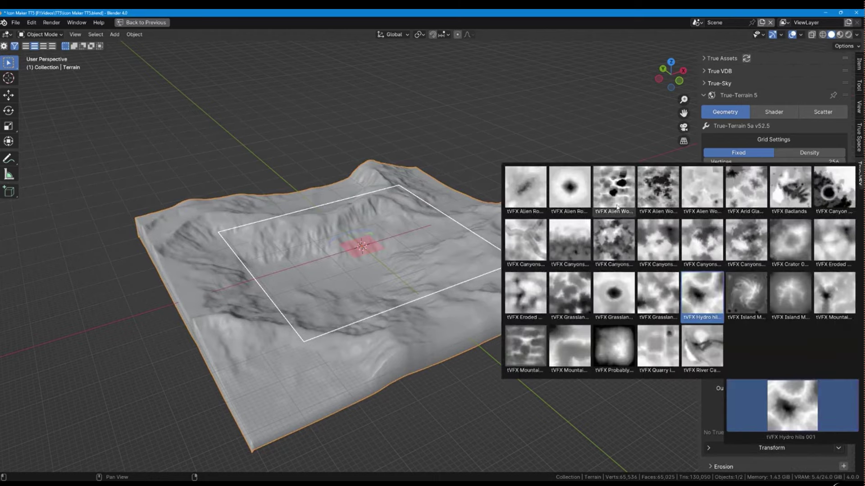
pyautogui.click(614, 187)
pyautogui.click(815, 391)
pyautogui.click(737, 251)
pyautogui.click(808, 400)
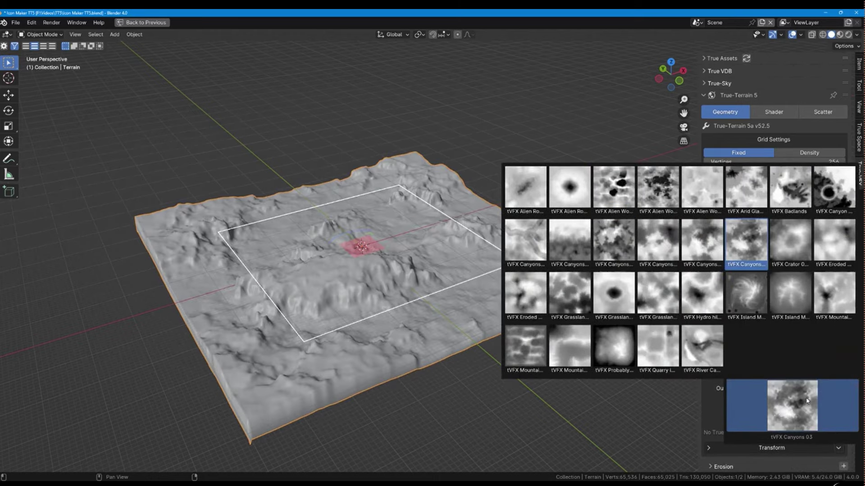
pyautogui.click(829, 242)
pyautogui.click(792, 405)
pyautogui.click(659, 292)
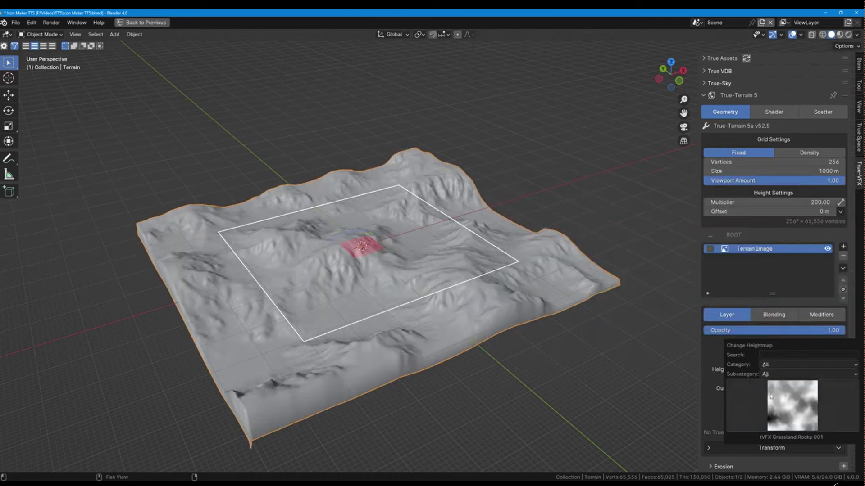
# Try Island Mountain 001/002, Canyons 001 and Mountains 001, settling on tVFX Alien Rocky Crater 001.
pyautogui.click(794, 412)
pyautogui.click(747, 297)
pyautogui.click(793, 405)
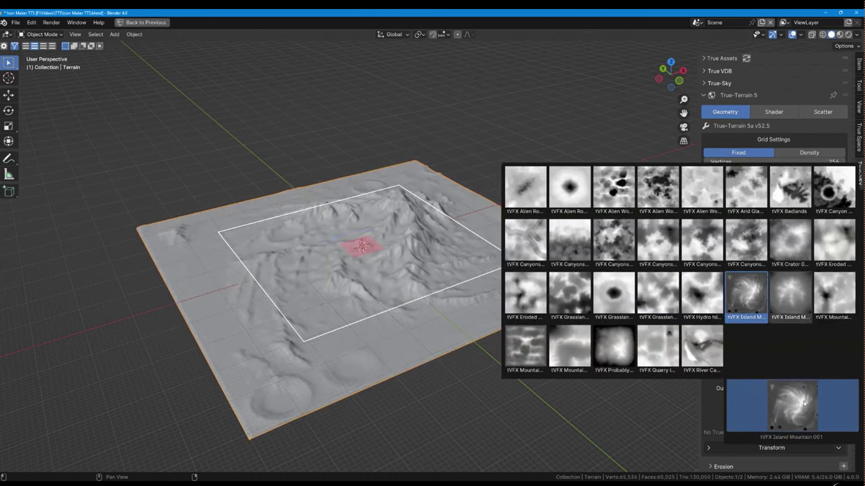
pyautogui.click(790, 294)
pyautogui.click(525, 241)
pyautogui.click(793, 405)
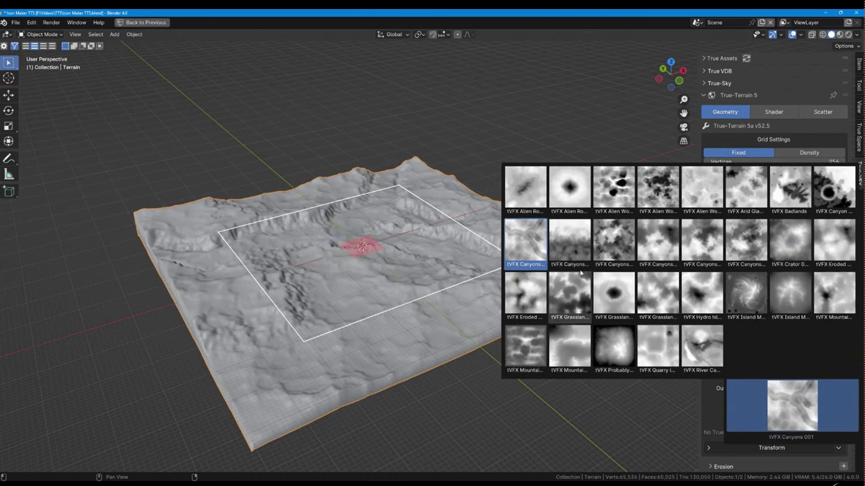
pyautogui.click(537, 341)
pyautogui.click(731, 383)
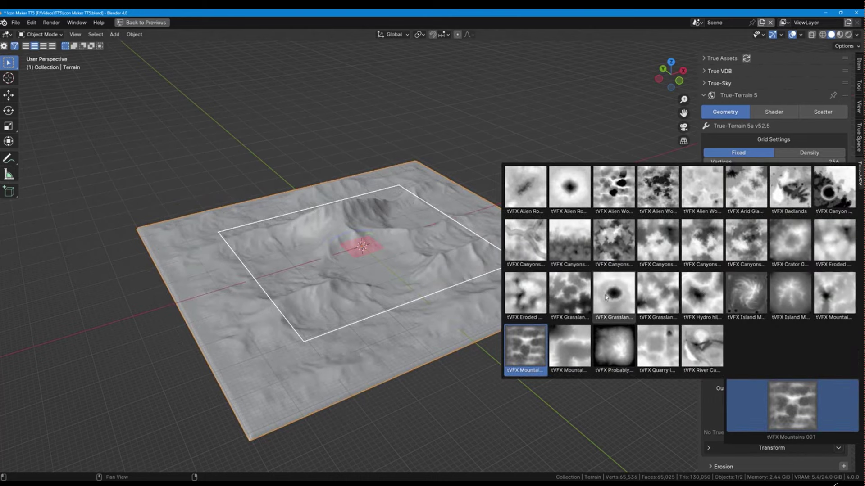
pyautogui.click(566, 196)
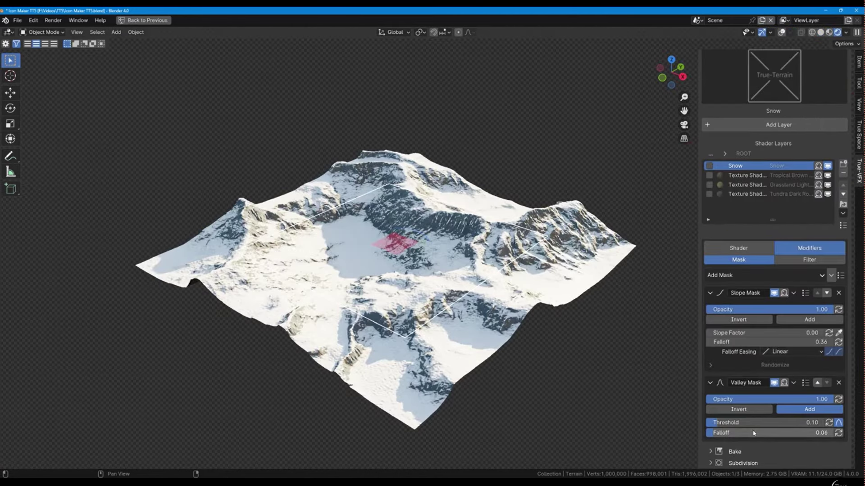
# Add a Normal Mask to the snow layer with 0.33 falloff and 0.00 randomize.
pyautogui.click(757, 275)
pyautogui.click(725, 334)
pyautogui.scroll(-5, 735, 338)
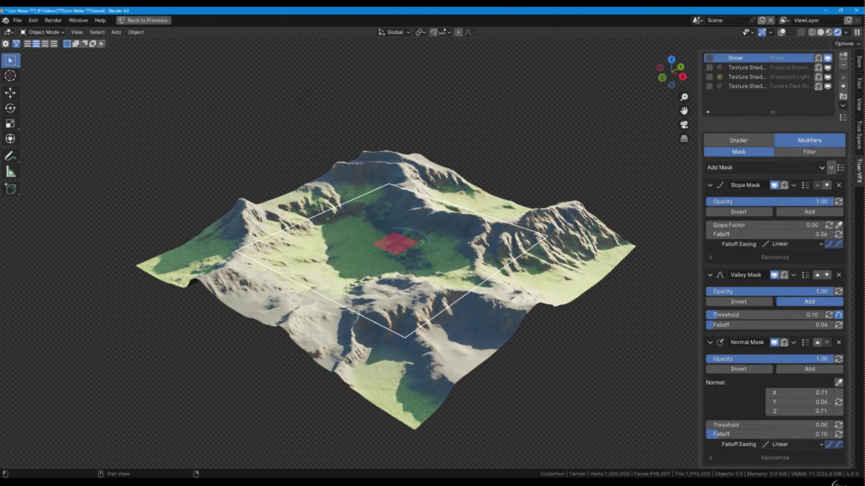
pyautogui.moveTo(720, 434); pyautogui.dragTo(747, 434)
pyautogui.click(774, 458)
pyautogui.scroll(-4, 783, 428)
pyautogui.click(793, 413)
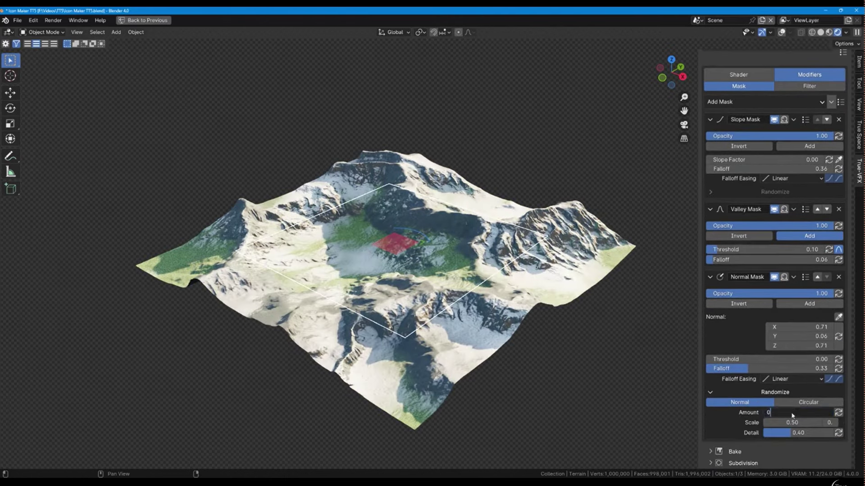
pyautogui.press('Return')
pyautogui.scroll(10, 747, 270)
# Hide the Terrain Image layer and set Terrain Noise seed to 3 and height multiplier 2.
pyautogui.click(726, 109)
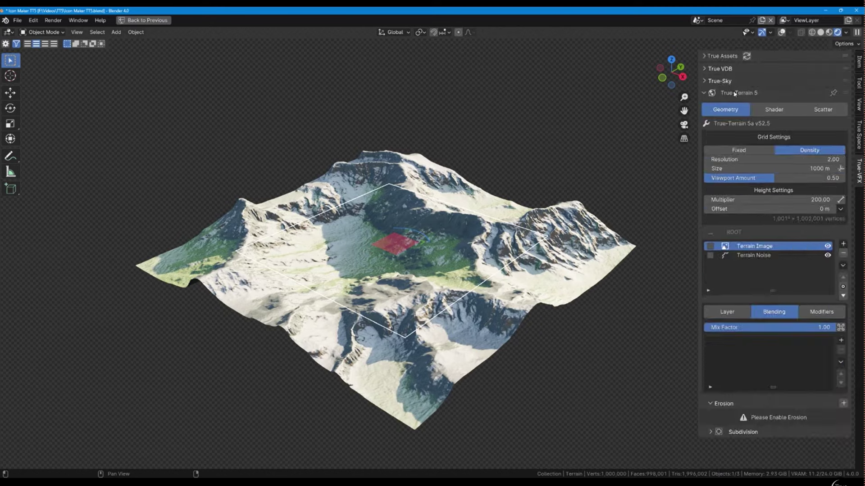
pyautogui.click(827, 247)
pyautogui.click(775, 255)
pyautogui.click(793, 340)
pyautogui.write('10')
pyautogui.press('Return')
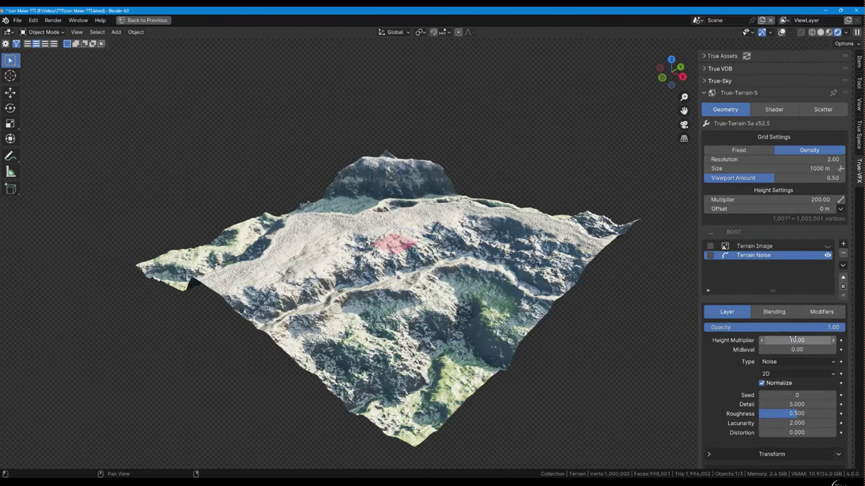
pyautogui.click(832, 396)
pyautogui.click(832, 395)
pyautogui.click(833, 395)
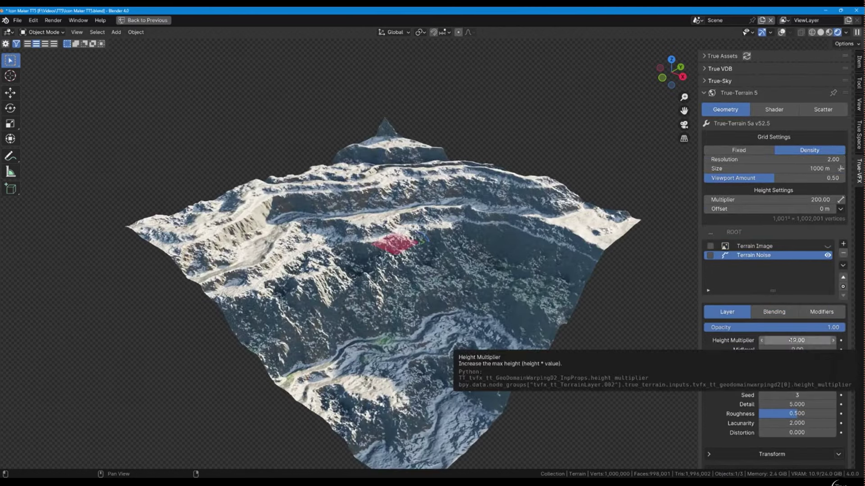
pyautogui.click(795, 341)
pyautogui.write('2')
pyautogui.press('Return')
# Re-enable the Terrain Image layer and move its heightmap to reshape the terrain.
pyautogui.click(827, 246)
pyautogui.click(775, 246)
pyautogui.scroll(-3, 750, 314)
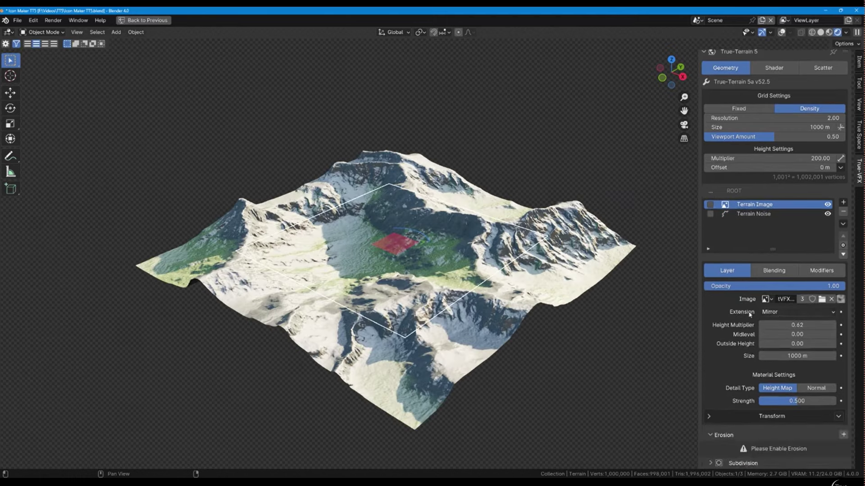
pyautogui.press('Return')
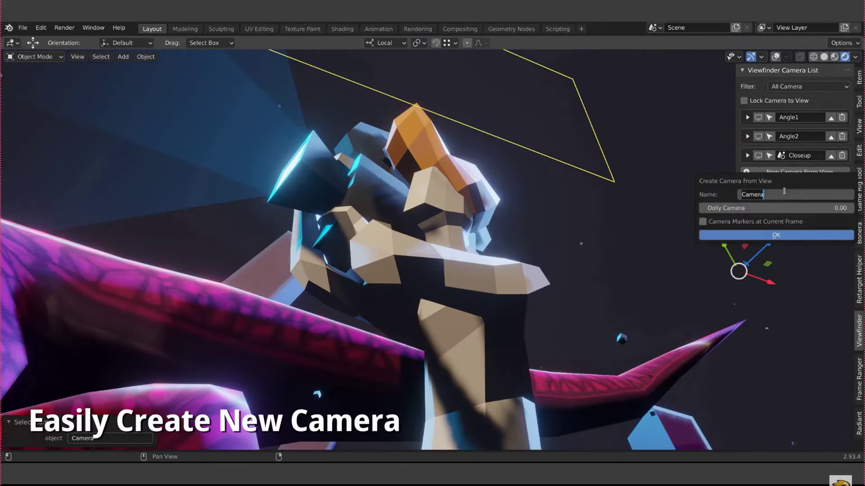
# Name the new camera Bottom_Closeup and enable depth of field focused on Angle1.
pyautogui.write('Bottom_Closeup')
pyautogui.press('Return')
pyautogui.click(747, 175)
pyautogui.click(746, 285)
pyautogui.click(793, 296)
pyautogui.write('e')
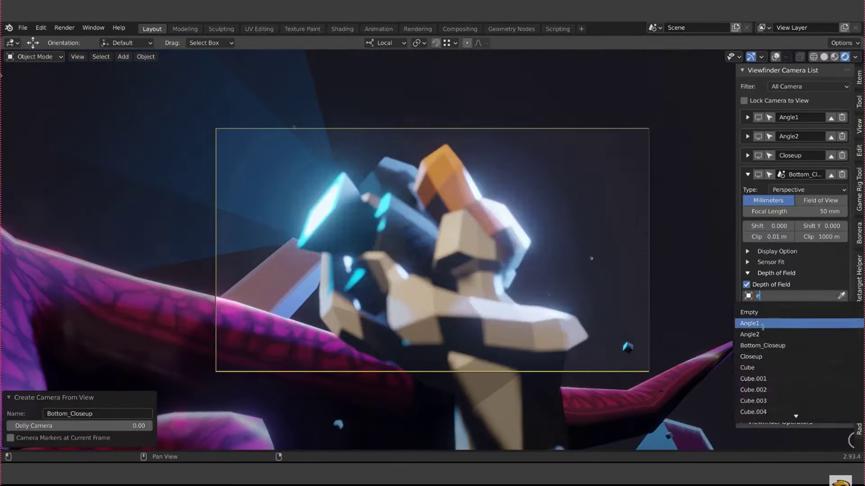
pyautogui.click(762, 323)
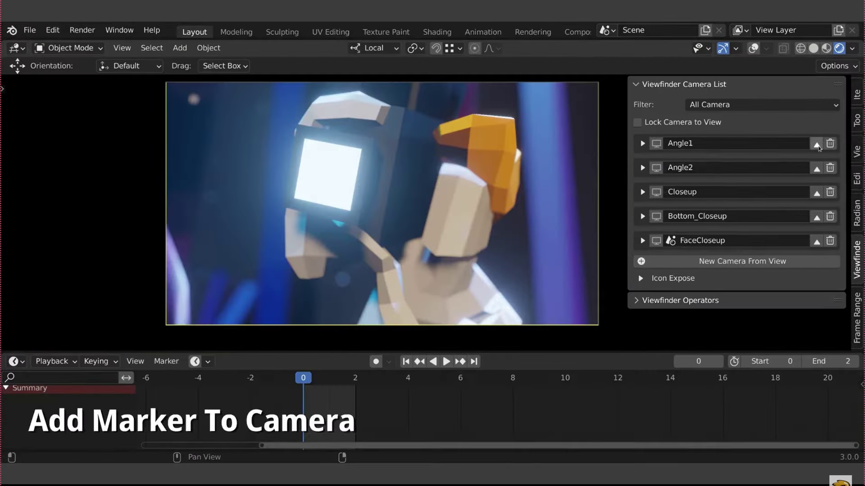
# Add timeline markers for Angle1, Angle2, Closeup, Bottom_Closeup and FaceCloseup at successive frames.
pyautogui.click(817, 144)
pyautogui.click(460, 378)
pyautogui.click(817, 168)
pyautogui.click(644, 378)
pyautogui.click(817, 193)
pyautogui.click(853, 377)
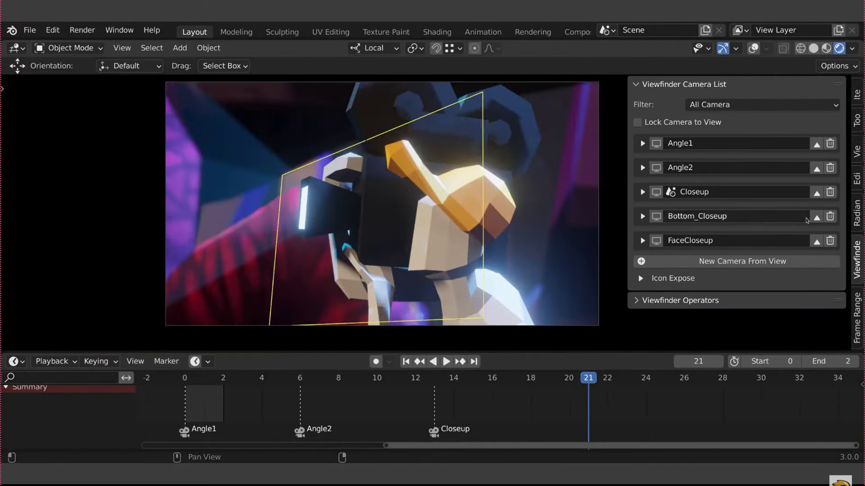
pyautogui.click(817, 217)
pyautogui.click(778, 378)
pyautogui.click(817, 242)
# Fit the timeline to the markers and play back the camera cuts.
pyautogui.hotkey('ctrl', 'End')
pyautogui.press('Home')
pyautogui.hotkey('shift', 'Left')
pyautogui.press('space')
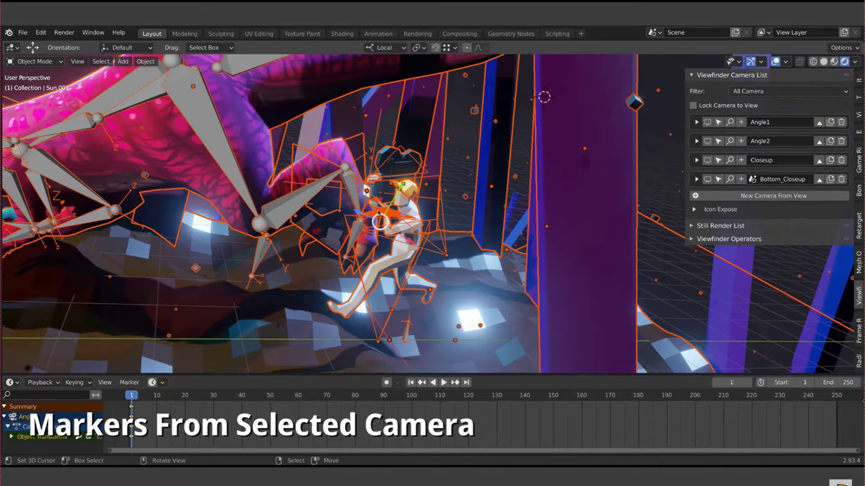
# Create markers from the selected camera and scrub to preview the camera switches.
pyautogui.hotkey('shift', 'a')
pyautogui.moveTo(360, 373)
pyautogui.click(464, 407)
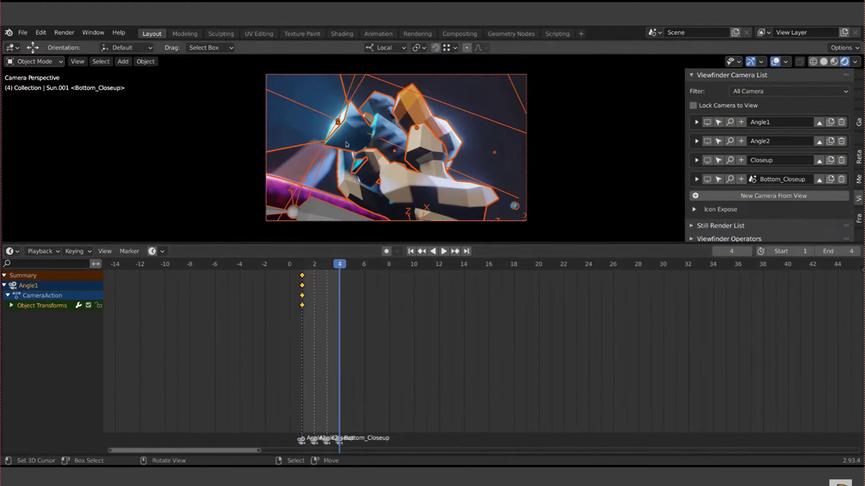
pyautogui.moveTo(333, 299)
pyautogui.mouseDown()
pyautogui.moveTo(302, 299)
pyautogui.moveTo(344, 299)
pyautogui.moveTo(332, 299)
pyautogui.mouseUp()
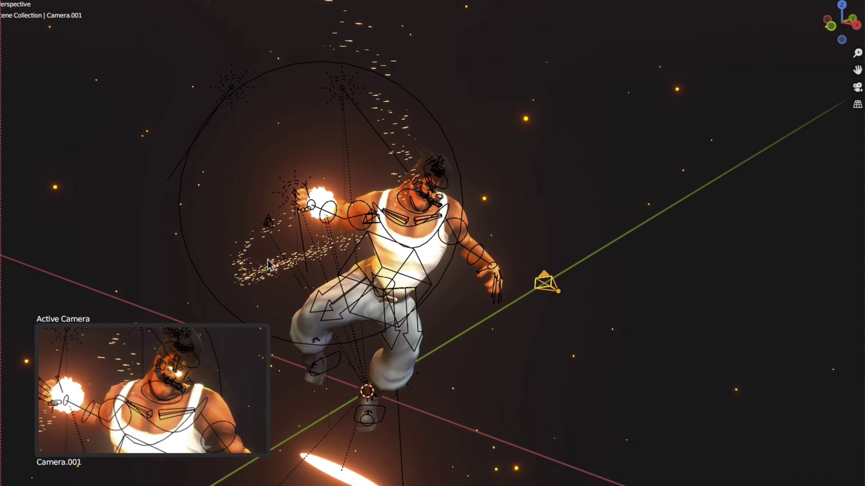
# Make Camera the active camera, then switch the active camera to Camera.002.
pyautogui.click(269, 264)
pyautogui.press('ctrl+KP_0')
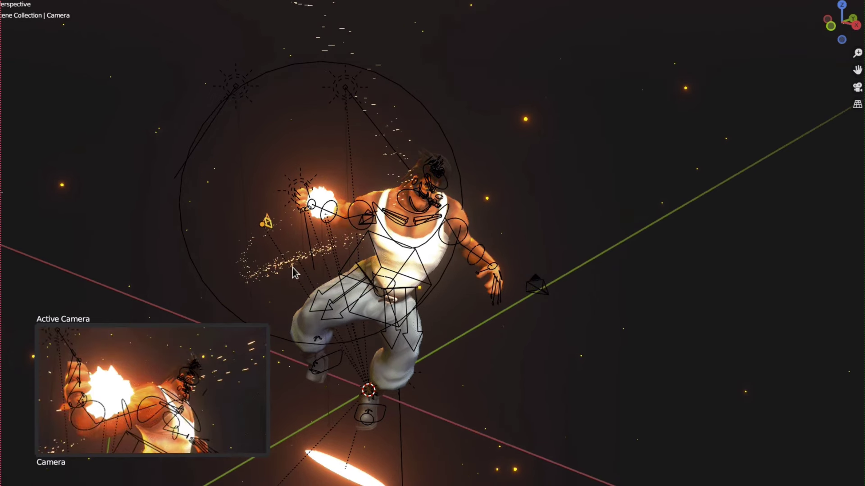
pyautogui.moveTo(294, 272); pyautogui.dragTo(297, 217, button='middle')
pyautogui.click(277, 212)
pyautogui.press('ctrl+KP_0')
# Switch the active camera back to Camera, then settle on Camera.002.
pyautogui.click(263, 206)
pyautogui.press('ctrl+KP_0')
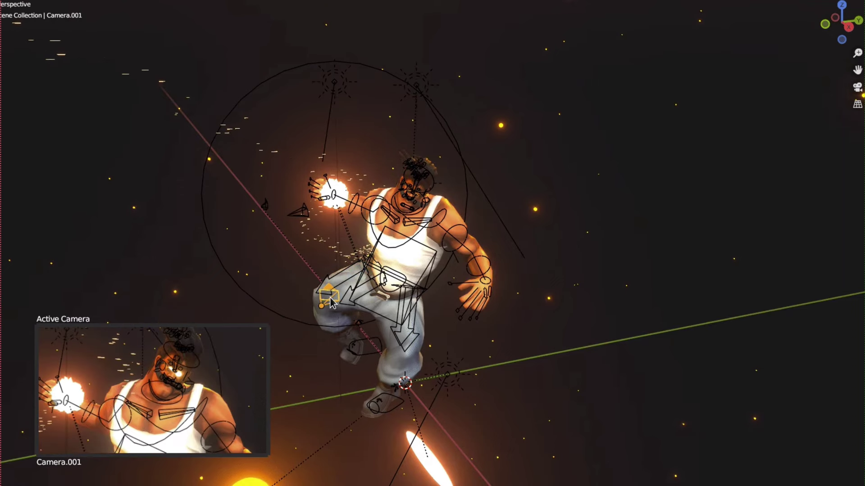
pyautogui.click(305, 213)
pyautogui.press('ctrl+KP_0')
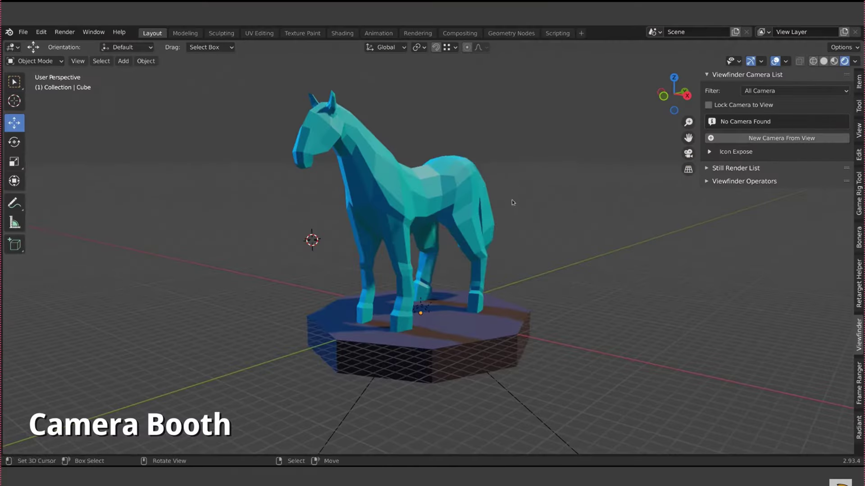
pyautogui.hotkey('shift', 'a')
# Add a Camera Booth rig at the origin, scaled up around the horse, viewed through Front.
pyautogui.click(531, 270)
pyautogui.hotkey('alt', 'g')
pyautogui.scroll(-3, 445, 223)
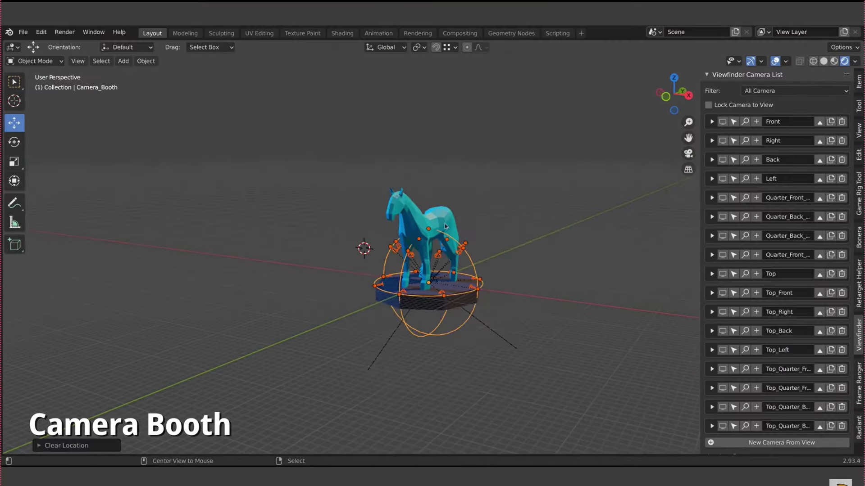
pyautogui.press('s')
pyautogui.press('Return')
pyautogui.press('ctrl+KP_0')
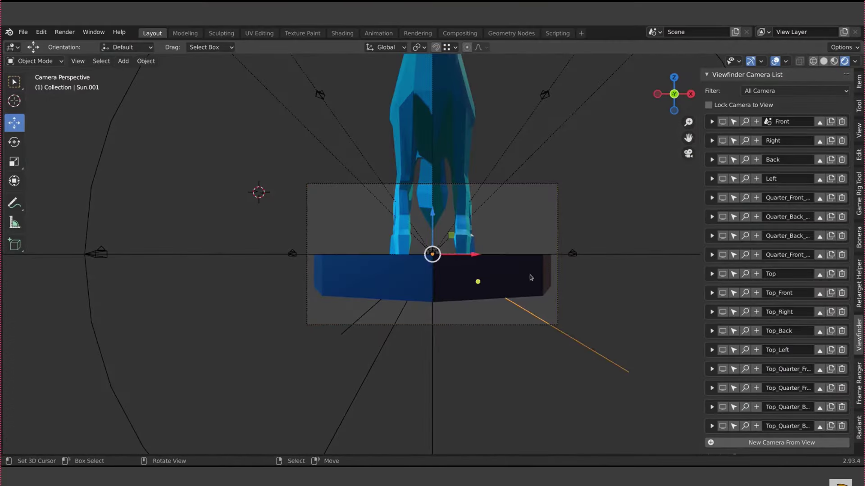
pyautogui.click(531, 277)
pyautogui.press('s')
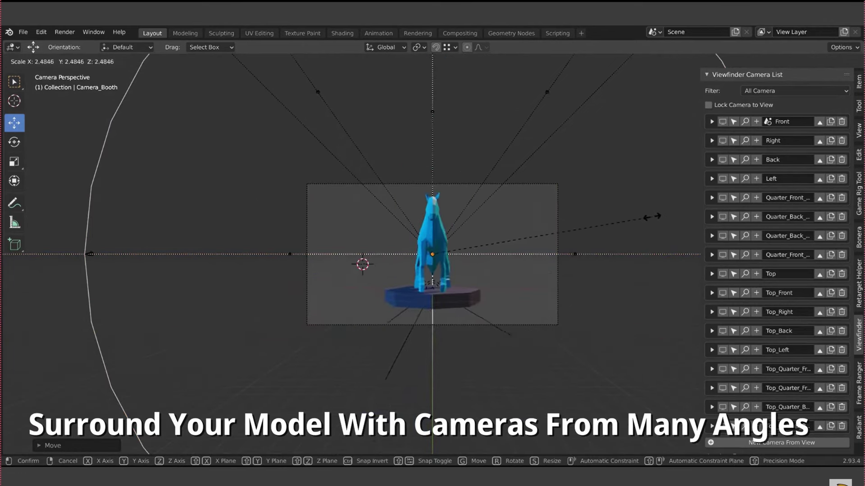
pyautogui.click(652, 216)
# Step through every saved booth camera view of the horse, from Right to the last camera.
pyautogui.click(722, 141)
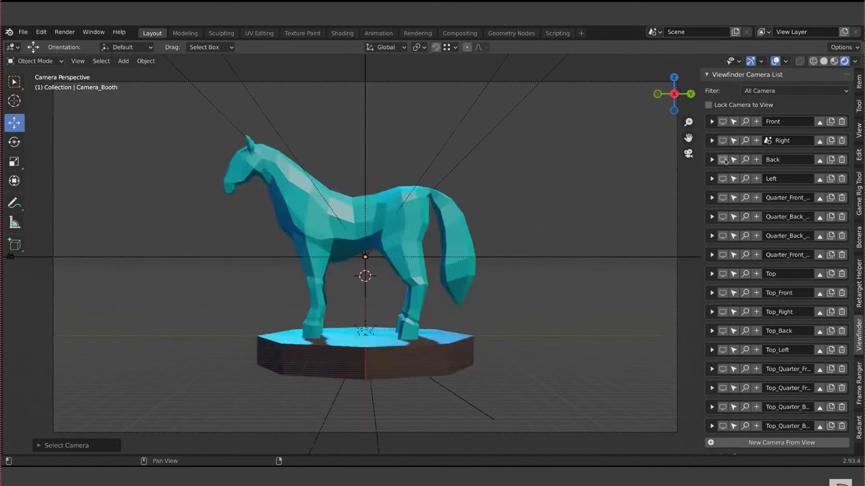
pyautogui.click(722, 160)
pyautogui.click(723, 179)
pyautogui.click(722, 197)
pyautogui.click(722, 216)
pyautogui.click(722, 236)
pyautogui.click(723, 255)
pyautogui.click(722, 274)
pyautogui.click(722, 292)
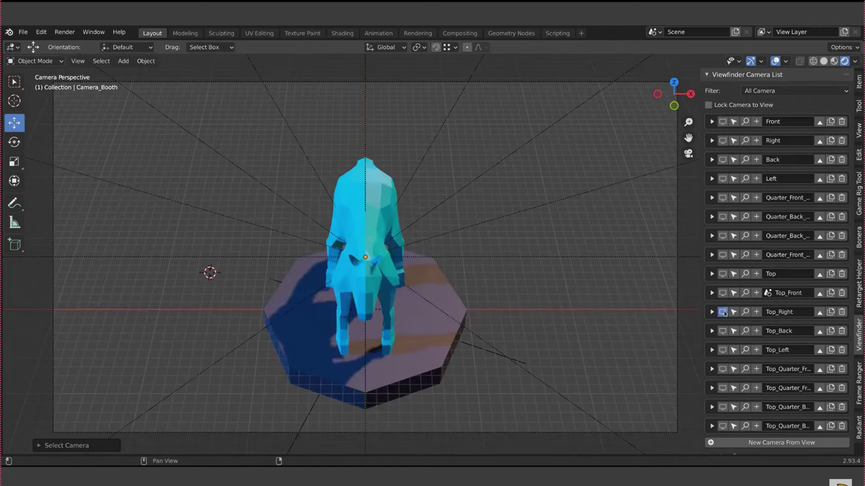
pyautogui.click(723, 311)
pyautogui.click(722, 331)
pyautogui.click(722, 349)
pyautogui.click(722, 369)
pyautogui.click(722, 388)
pyautogui.scroll(-2, 722, 389)
pyautogui.click(723, 380)
pyautogui.click(722, 399)
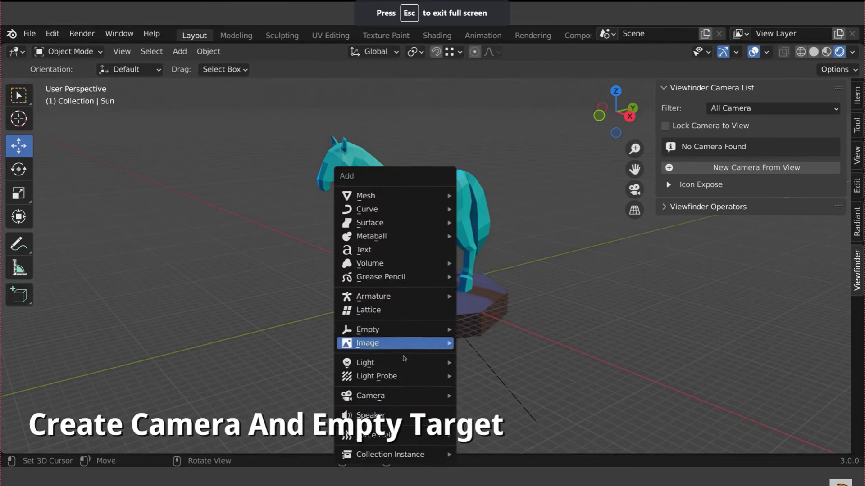
# Add a Camera And Empty Target, look through it, and enable Lock Camera to View.
pyautogui.moveTo(371, 393)
pyautogui.click(540, 352)
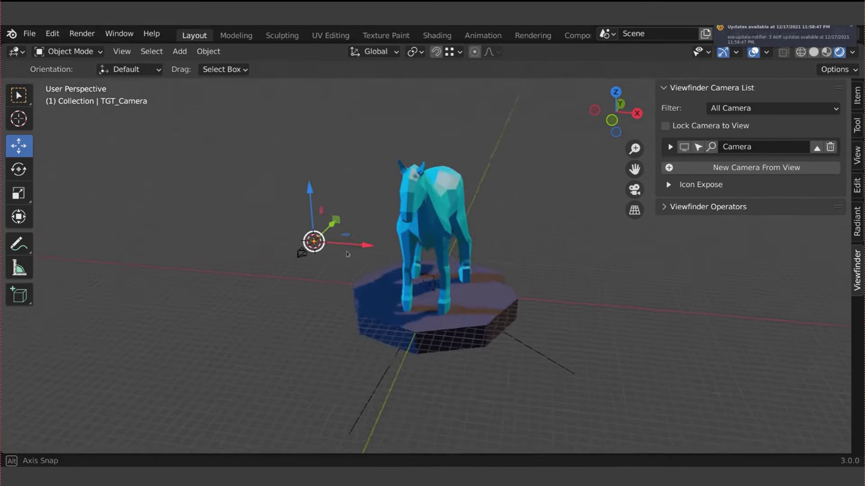
pyautogui.moveTo(434, 276); pyautogui.dragTo(531, 193, button='middle')
pyautogui.press('KP_0')
pyautogui.click(665, 126)
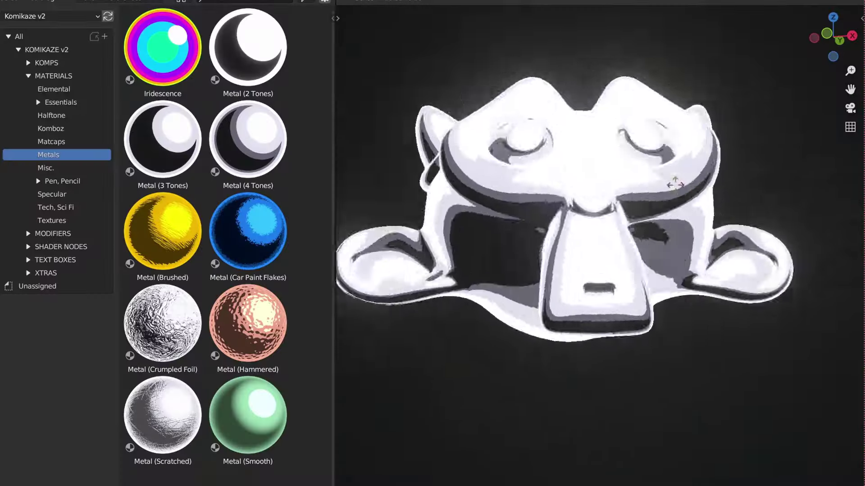
# Preview Metal Brushed, Car Paint Flakes, Hammered, Crumpled Foil and Scratched on the monkey.
pyautogui.click(163, 231)
pyautogui.click(247, 231)
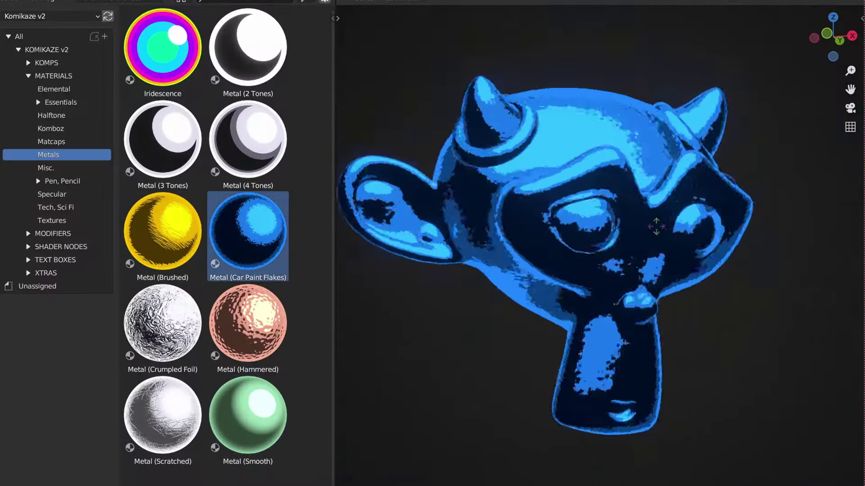
pyautogui.click(248, 323)
pyautogui.click(162, 323)
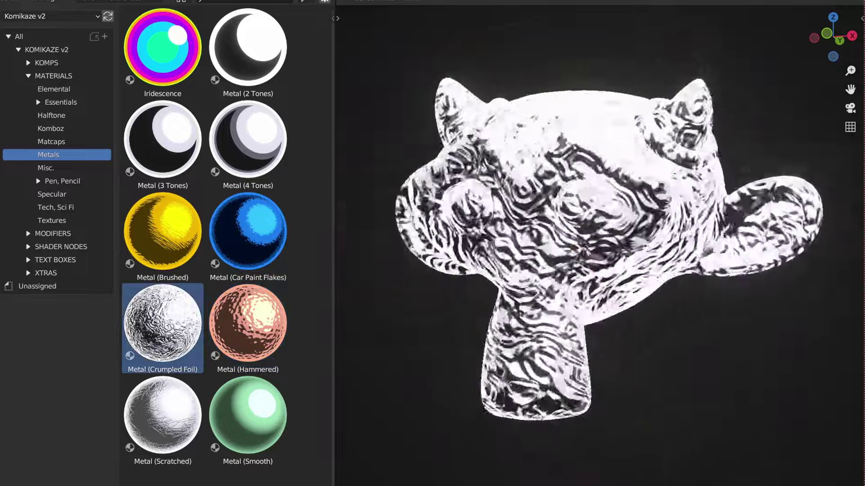
pyautogui.click(162, 414)
# Try Iridescence, Metal (2 Tones) and (3 Tones), then apply Metal (4 Tones) to the monkey.
pyautogui.click(162, 47)
pyautogui.click(248, 47)
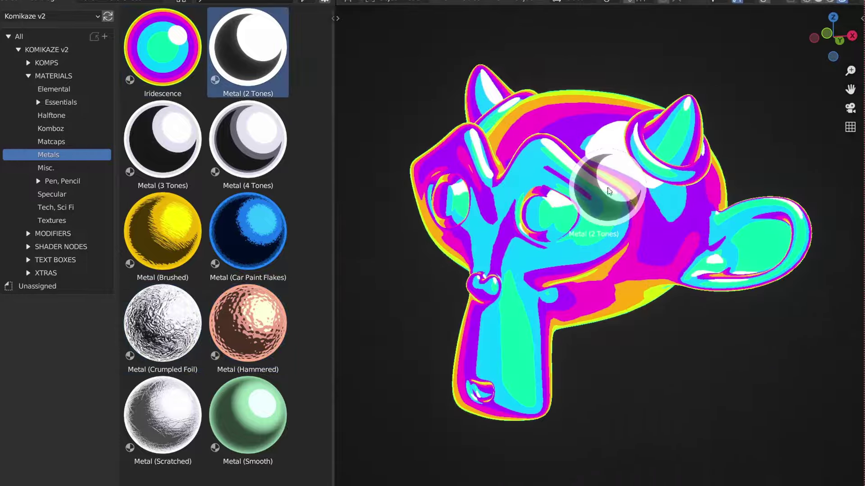
pyautogui.click(162, 139)
pyautogui.moveTo(275, 137); pyautogui.dragTo(581, 279)
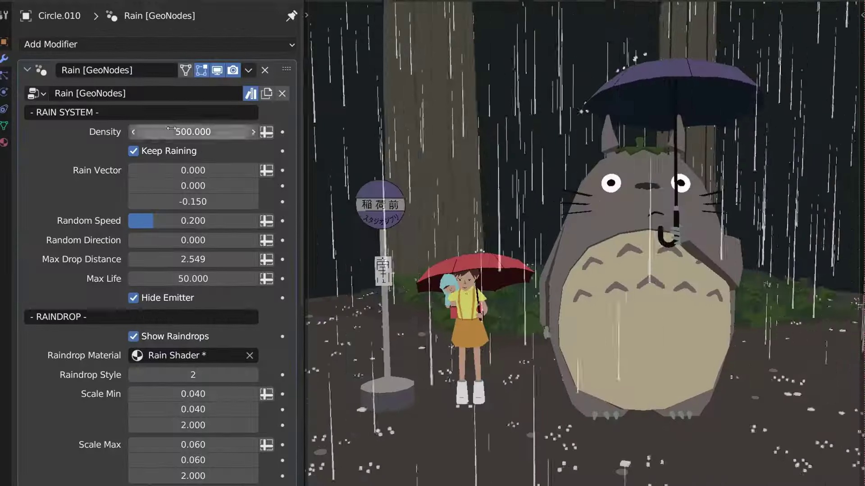
# Set the rain Density to 10, then 10000, and slant the rain with Rain Vector X -0.120.
pyautogui.doubleClick(193, 132)
pyautogui.write('10')
pyautogui.press('Return')
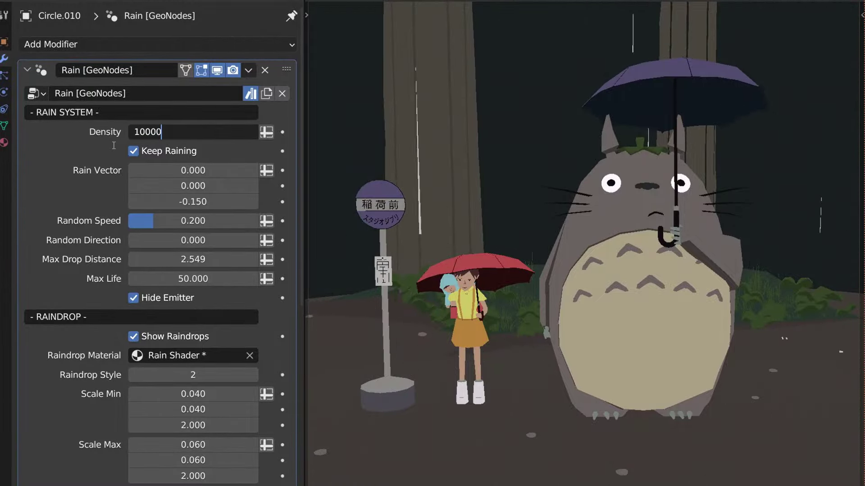
pyautogui.press('Return')
pyautogui.scroll(-15, 119, 142)
pyautogui.moveTo(192, 332)
pyautogui.mouseDown()
pyautogui.moveTo(270, 332)
pyautogui.moveTo(198, 331)
pyautogui.mouseUp()
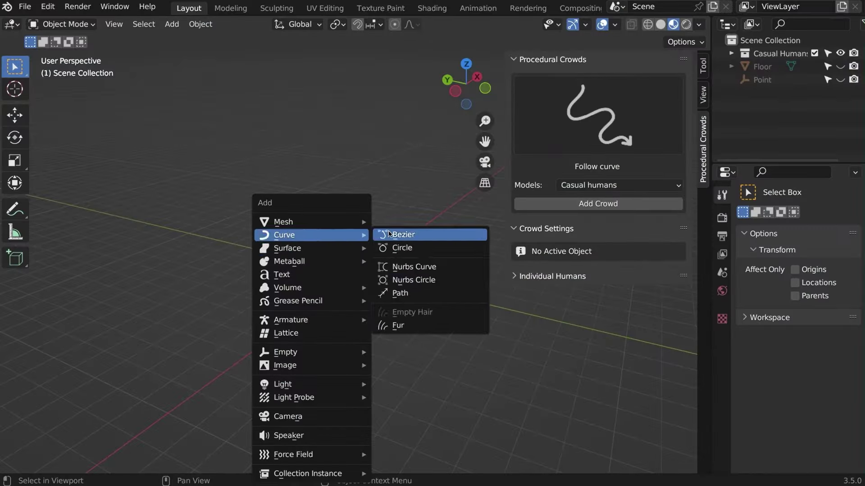
# Draw a Bezier curve path and generate a walking crowd that follows it.
pyautogui.click(389, 234)
pyautogui.press('Tab')
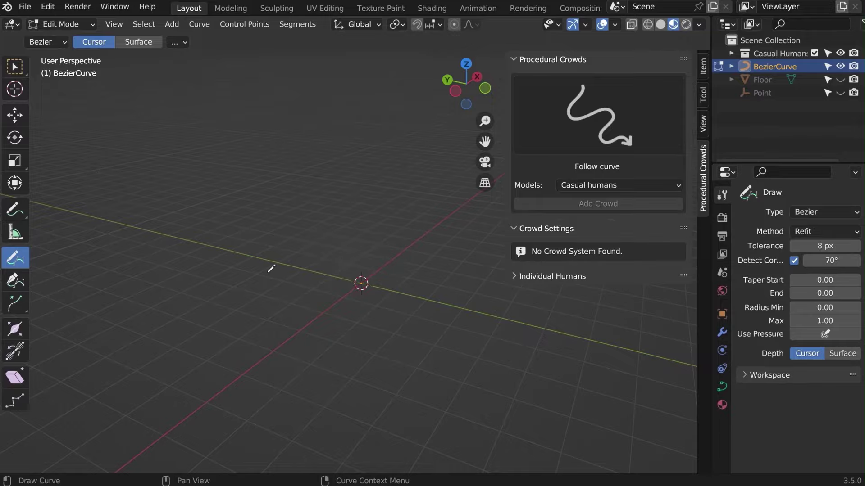
pyautogui.click(434, 163)
pyautogui.click(598, 204)
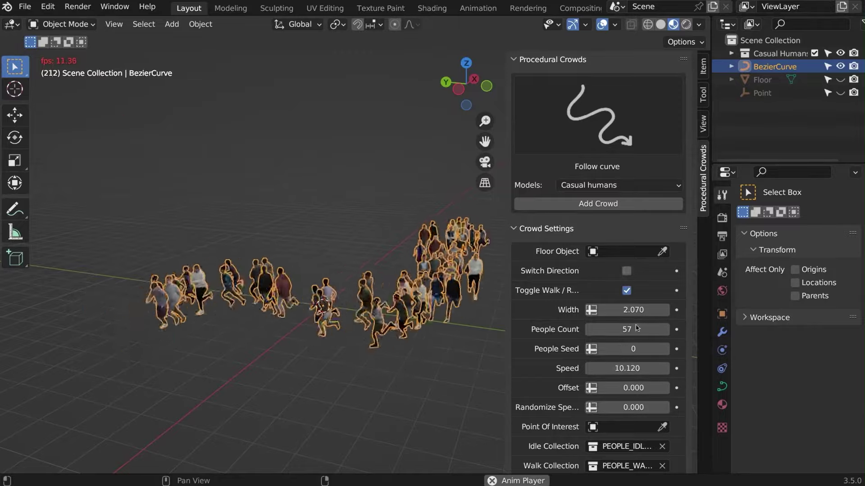
# Generate a crowd with the March preset along the curve, then delete the crowd and curve.
pyautogui.click(354, 214)
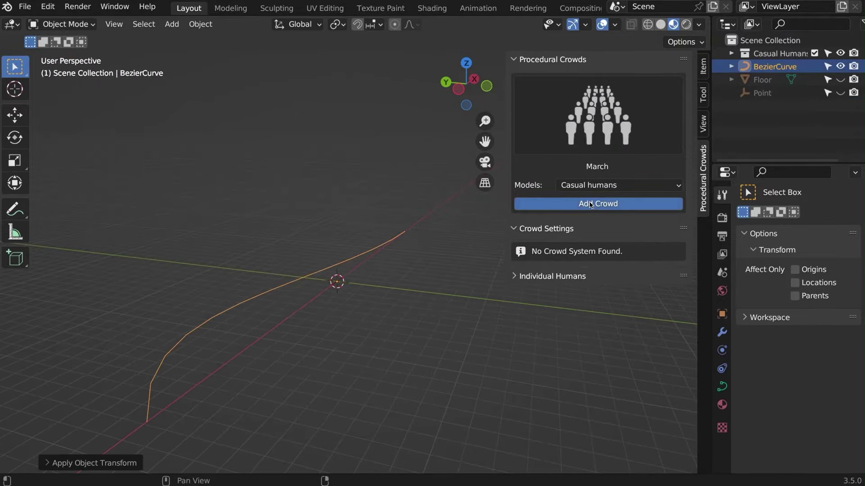
pyautogui.click(591, 205)
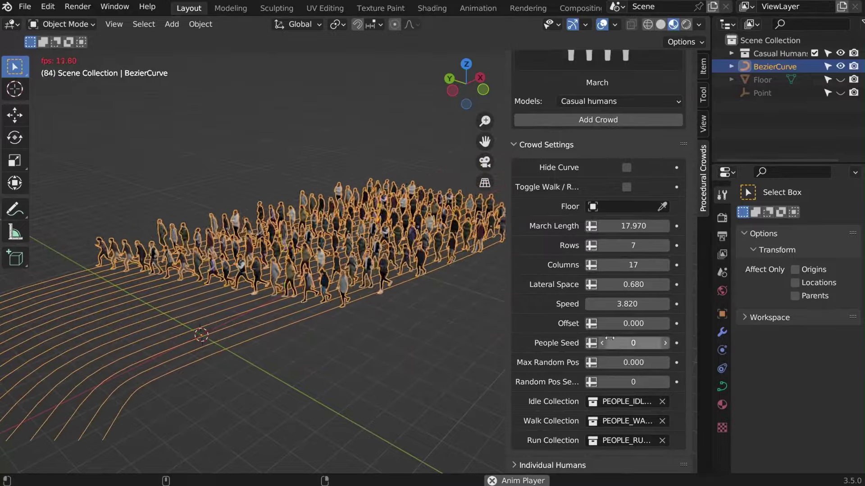
pyautogui.moveTo(450, 301); pyautogui.dragTo(354, 298, button='middle')
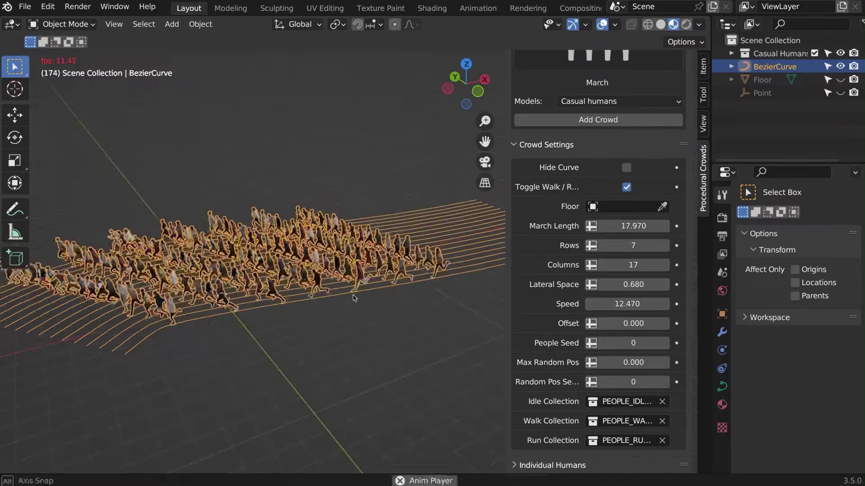
pyautogui.click(391, 314)
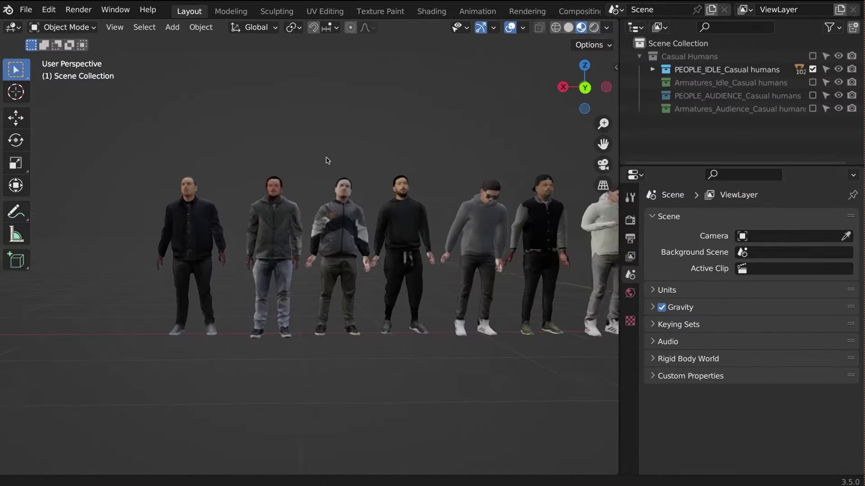
pyautogui.keyDown('shift'); pyautogui.moveTo(503, 155); pyautogui.dragTo(78, 144, button='middle'); pyautogui.keyUp('shift')
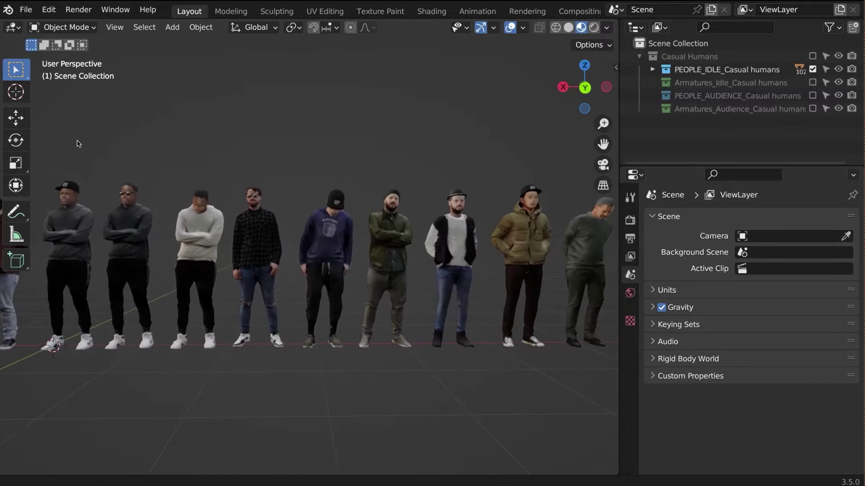
pyautogui.keyDown('shift'); pyautogui.moveTo(466, 146); pyautogui.dragTo(372, 127, button='middle'); pyautogui.keyUp('shift')
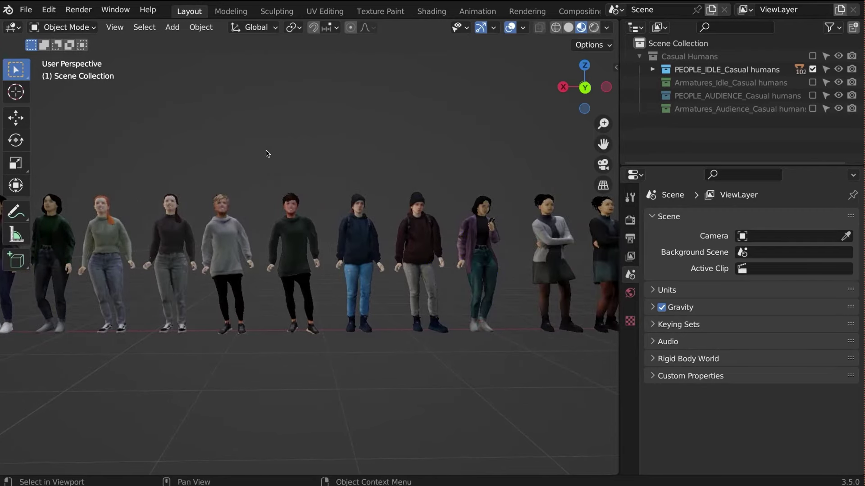
pyautogui.keyDown('shift'); pyautogui.moveTo(343, 154); pyautogui.dragTo(266, 155, button='middle'); pyautogui.keyUp('shift')
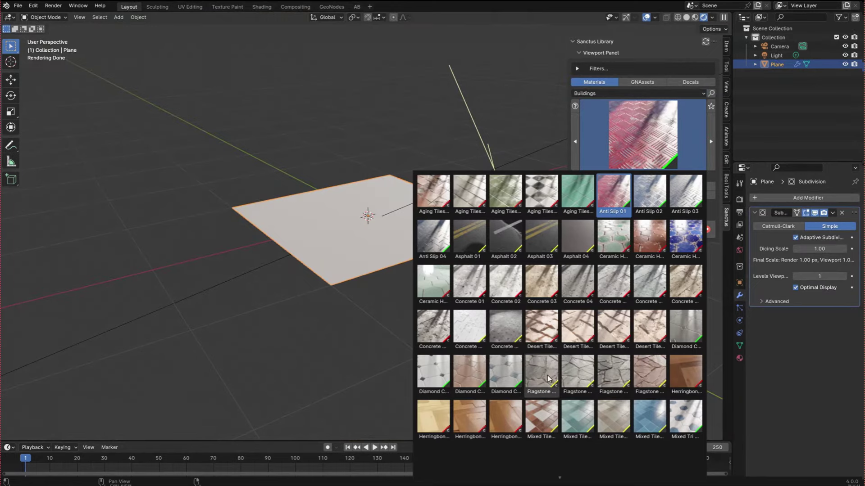
# Apply the Flagstone 01 stone material to the plane.
pyautogui.click(549, 379)
pyautogui.click(639, 185)
pyautogui.moveTo(517, 294); pyautogui.dragTo(403, 279, button='middle')
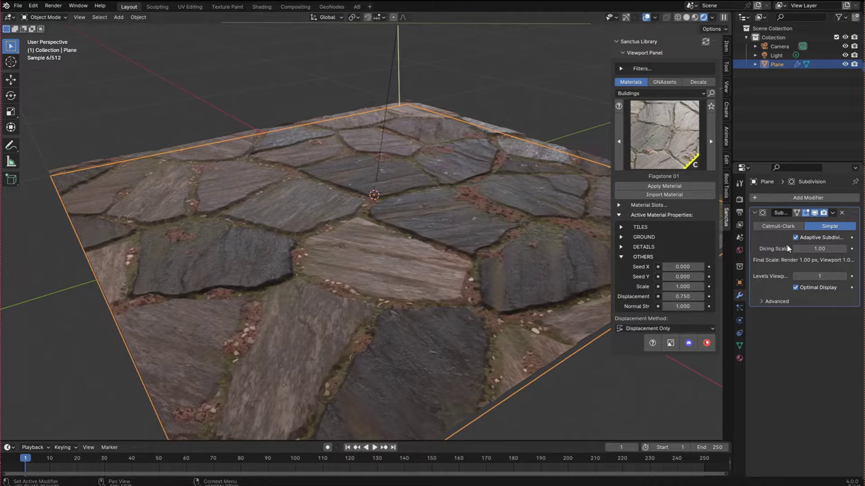
pyautogui.scroll(-4, 484, 343)
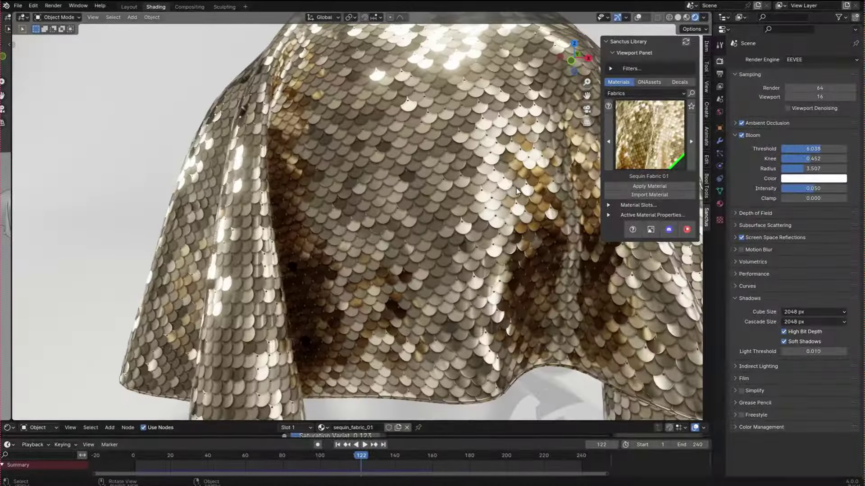
# Lower the sequin fabric's Ambient Occlusion to 0.796.
pyautogui.moveTo(518, 191); pyautogui.dragTo(469, 212, button='middle')
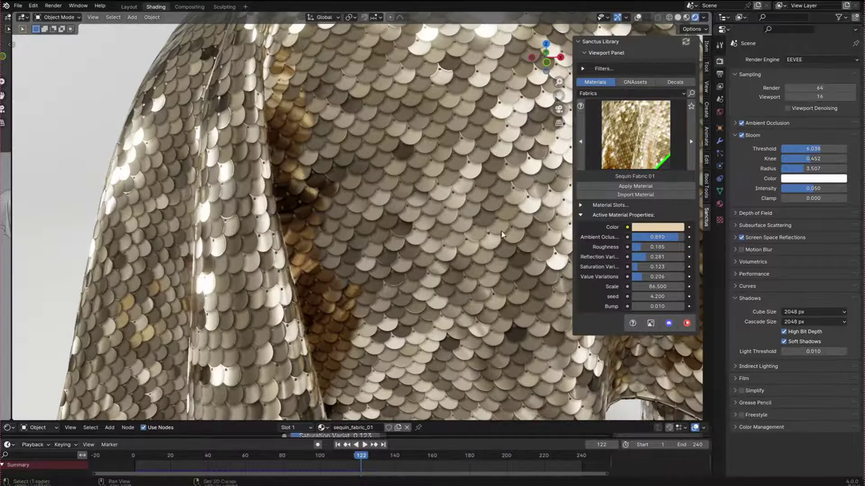
pyautogui.keyDown('shift'); pyautogui.moveTo(502, 234); pyautogui.dragTo(546, 242, button='middle'); pyautogui.keyUp('shift')
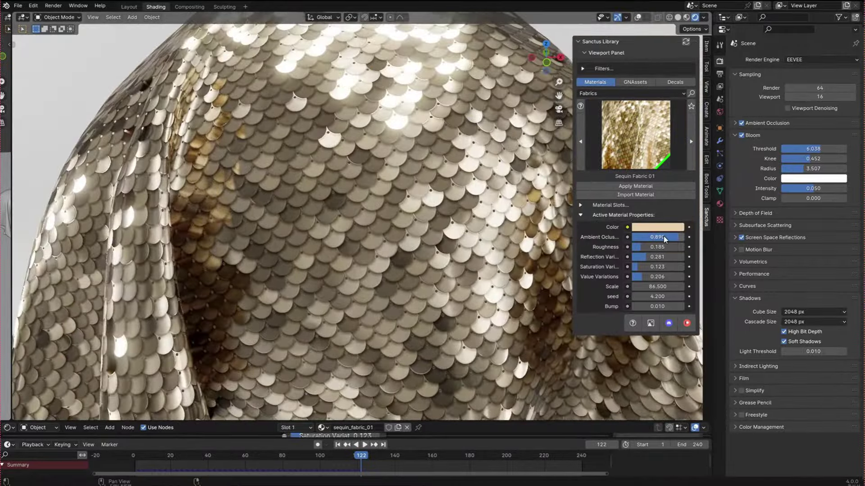
pyautogui.moveTo(663, 236)
pyautogui.mouseDown()
pyautogui.moveTo(627, 236)
pyautogui.moveTo(671, 236)
pyautogui.mouseUp()
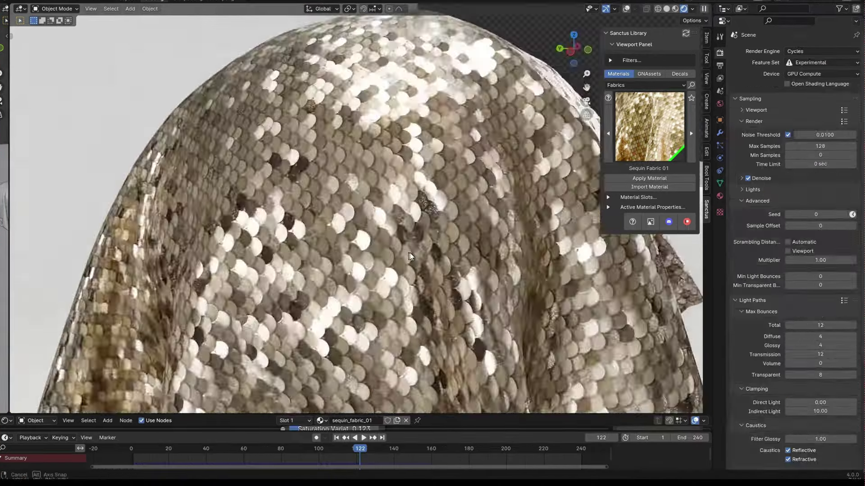
# Apply the black Sequin Fabric 04 material to the draped cloth.
pyautogui.click(694, 131)
pyautogui.click(696, 128)
pyautogui.click(695, 129)
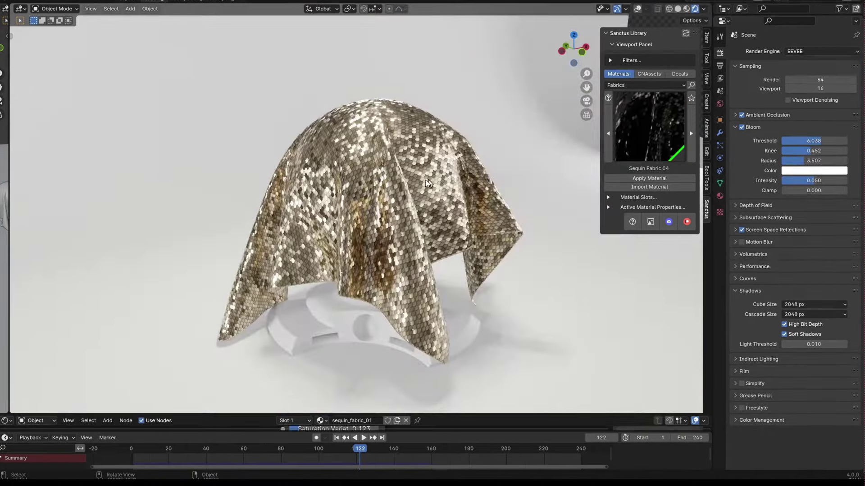
pyautogui.click(649, 178)
pyautogui.moveTo(297, 234); pyautogui.dragTo(518, 176, button='middle')
# Replace it with the blue Glitter Pvc 01 material from the Fabrics grid.
pyautogui.click(646, 148)
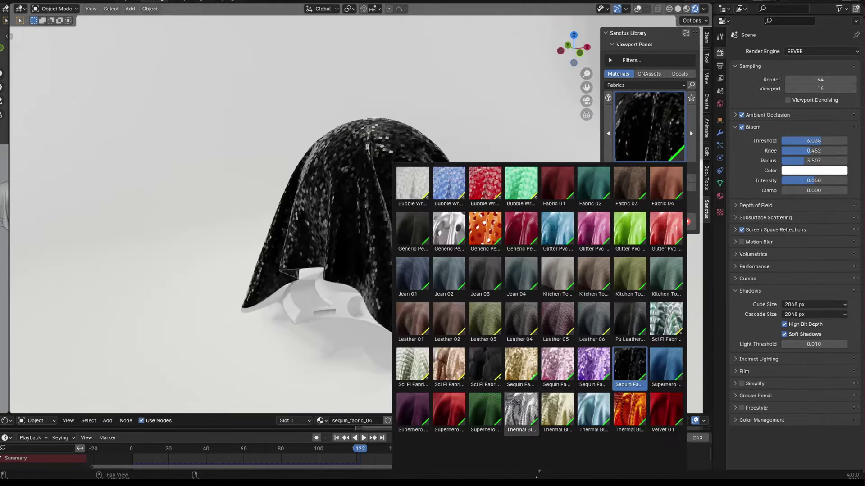
pyautogui.scroll(-1, 536, 476)
pyautogui.click(555, 217)
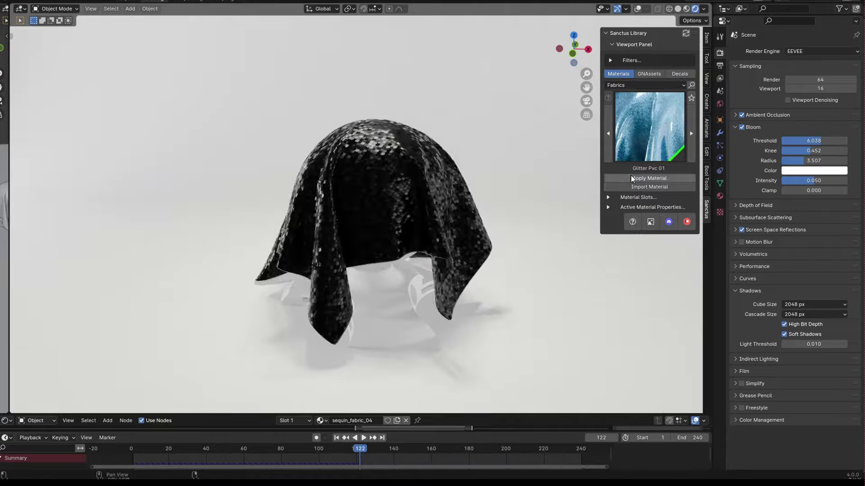
pyautogui.click(649, 178)
pyautogui.scroll(4, 496, 233)
pyautogui.moveTo(496, 233); pyautogui.dragTo(454, 265, button='middle')
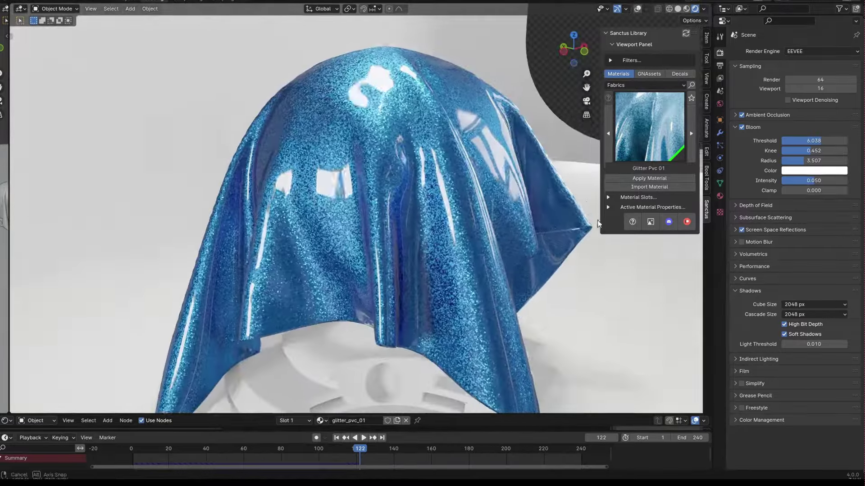